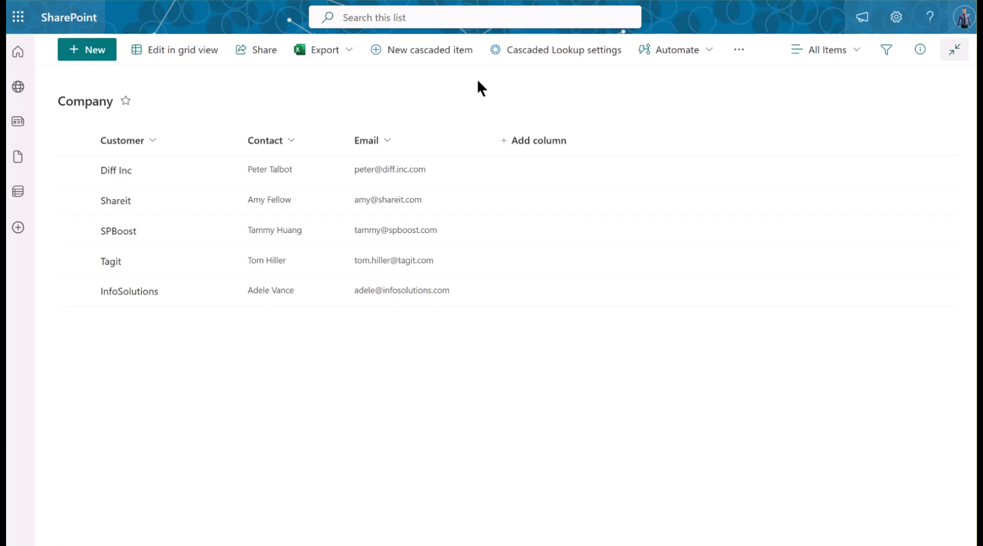
Start a new cascaded lookup column in the Company list and name it Country
{"action": "left_click", "coordinate": [527, 62]}
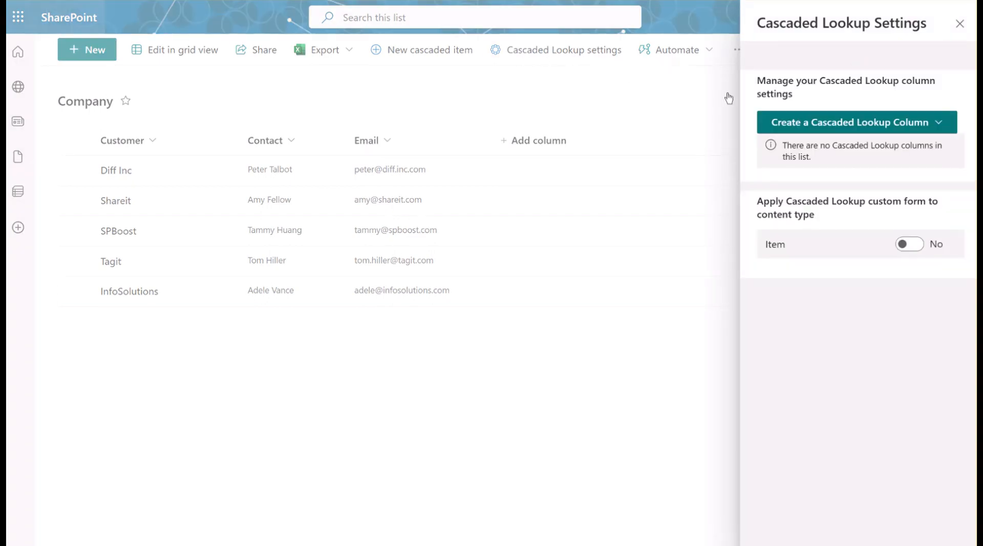
{"action": "left_click", "coordinate": [803, 123]}
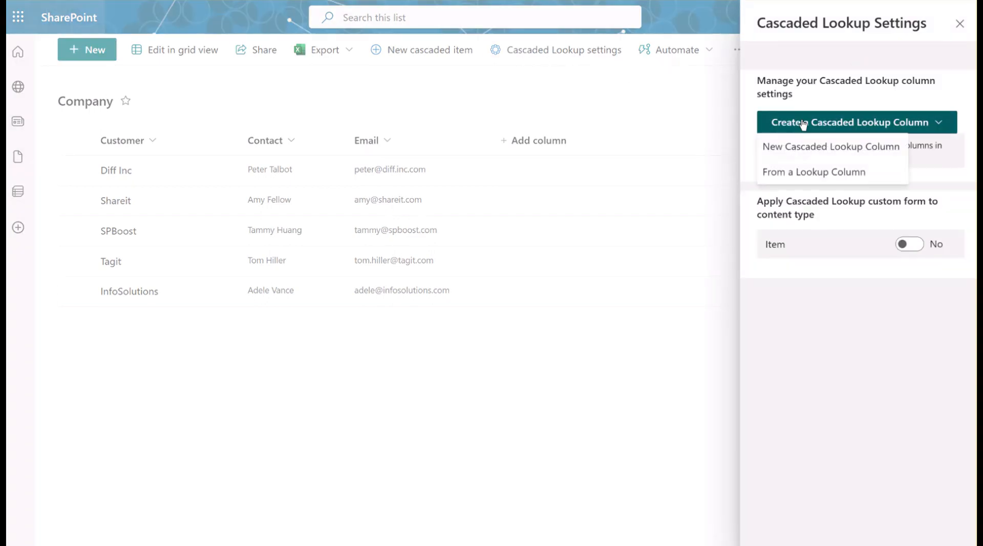
{"action": "left_click", "coordinate": [806, 152]}
{"action": "left_click", "coordinate": [806, 84]}
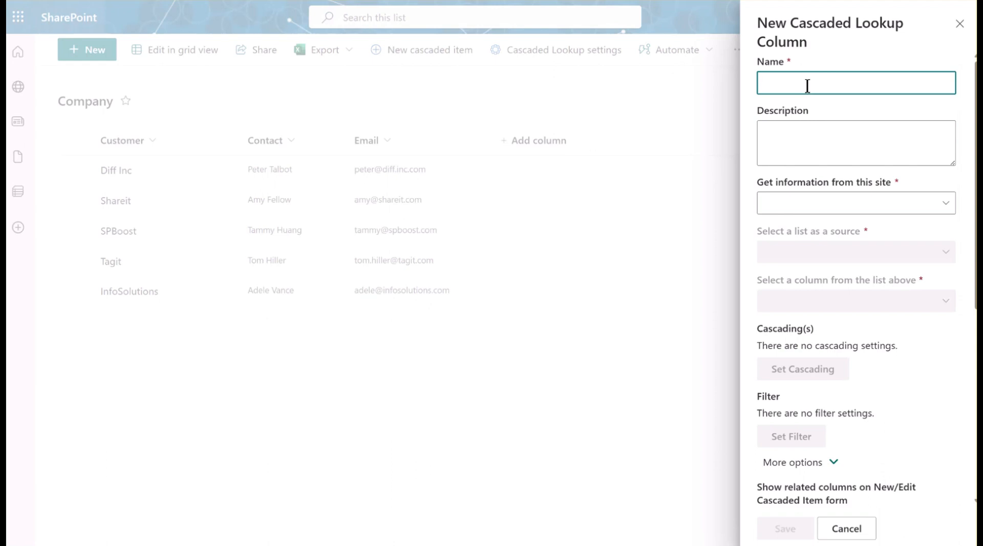
{"action": "type", "text": "Country"}
Set the Country column's source to the Customer Center site, the Locations list and its Country column
{"action": "left_click", "coordinate": [830, 203]}
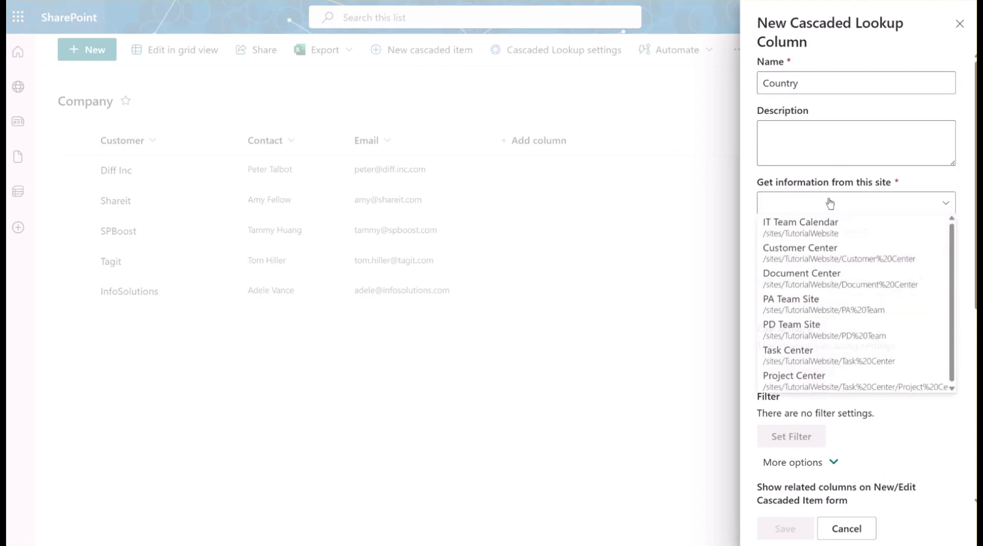
{"action": "left_click", "coordinate": [830, 248]}
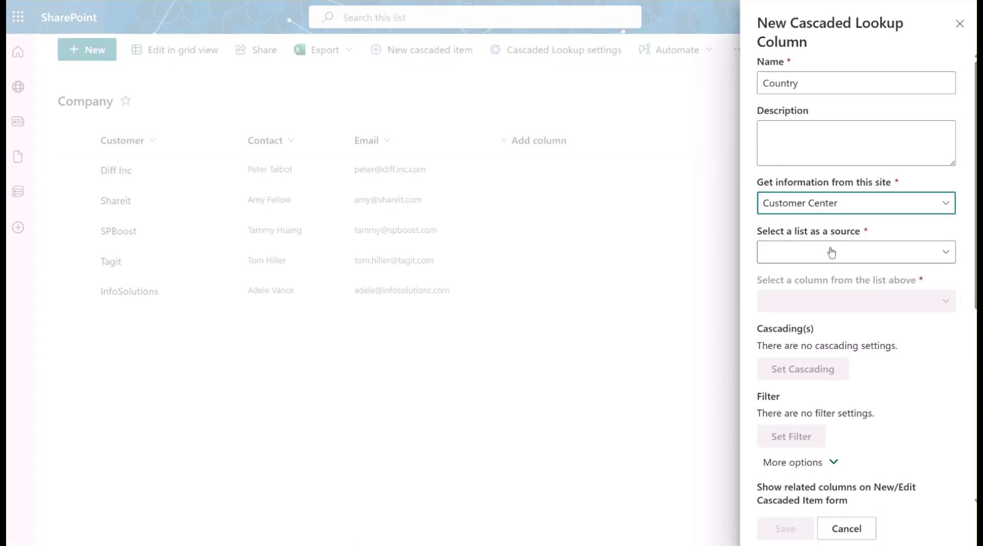
{"action": "left_click", "coordinate": [831, 252]}
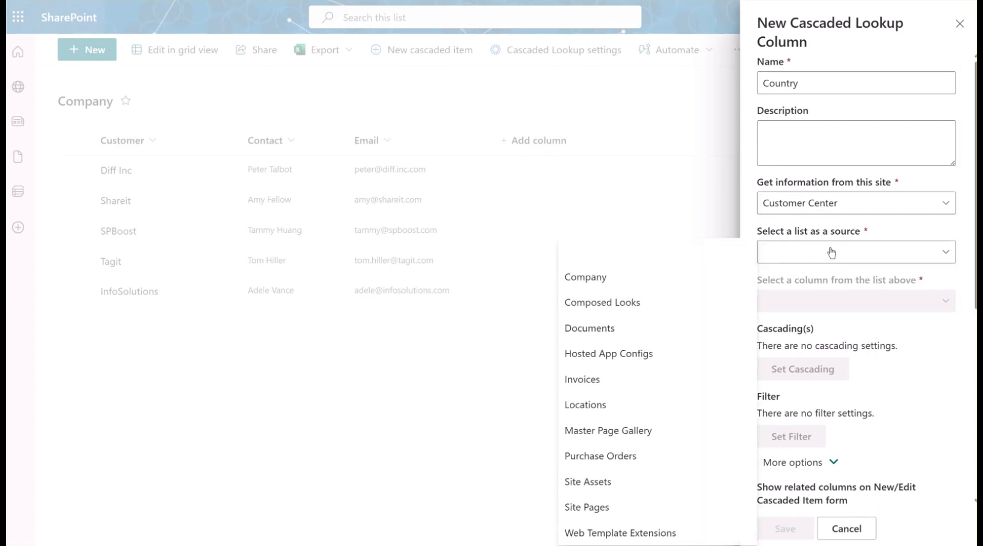
{"action": "left_click", "coordinate": [622, 403]}
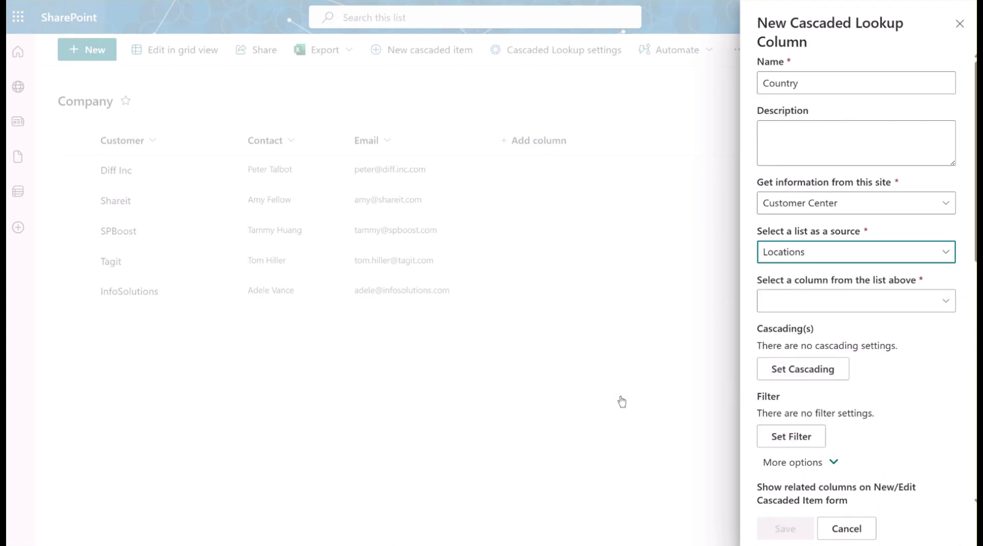
{"action": "left_click", "coordinate": [789, 303]}
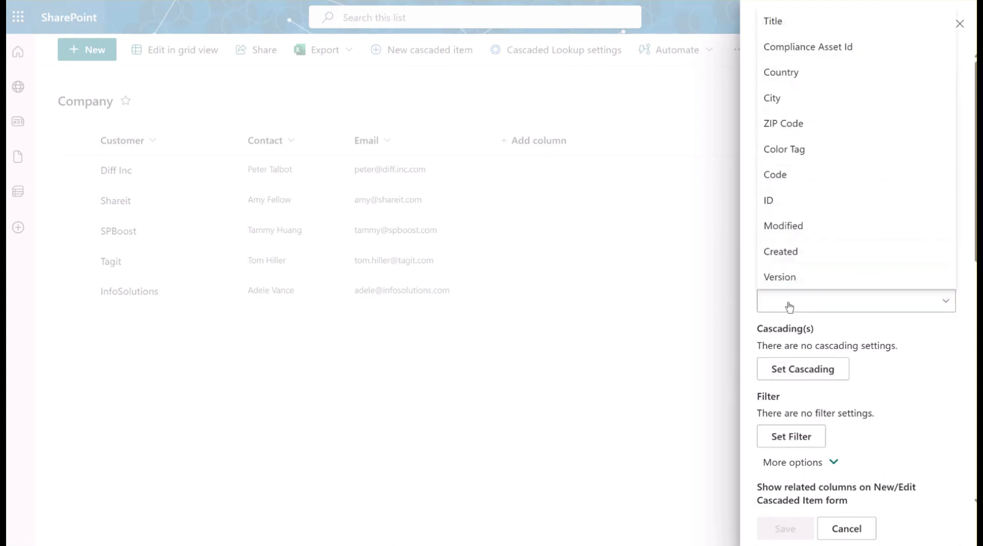
{"action": "left_click", "coordinate": [803, 76]}
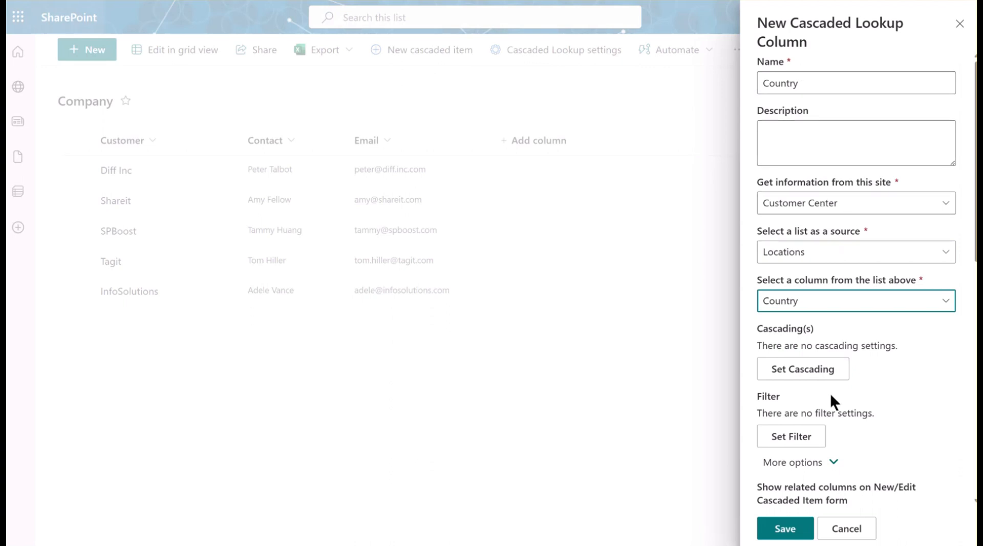
Allow users to filter the Country column's items by Region and save the column
{"action": "left_click", "coordinate": [802, 436]}
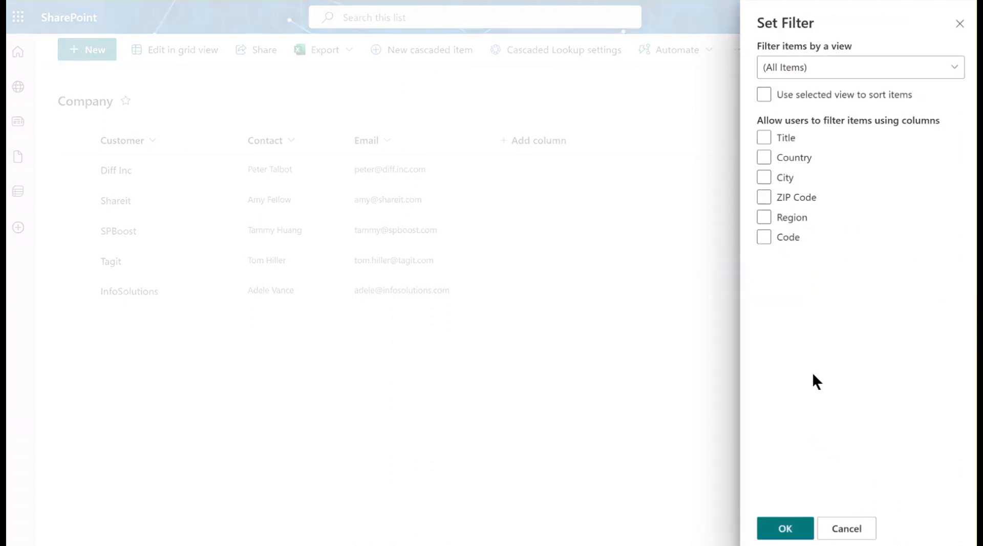
{"action": "left_click", "coordinate": [763, 217]}
{"action": "left_click", "coordinate": [770, 530]}
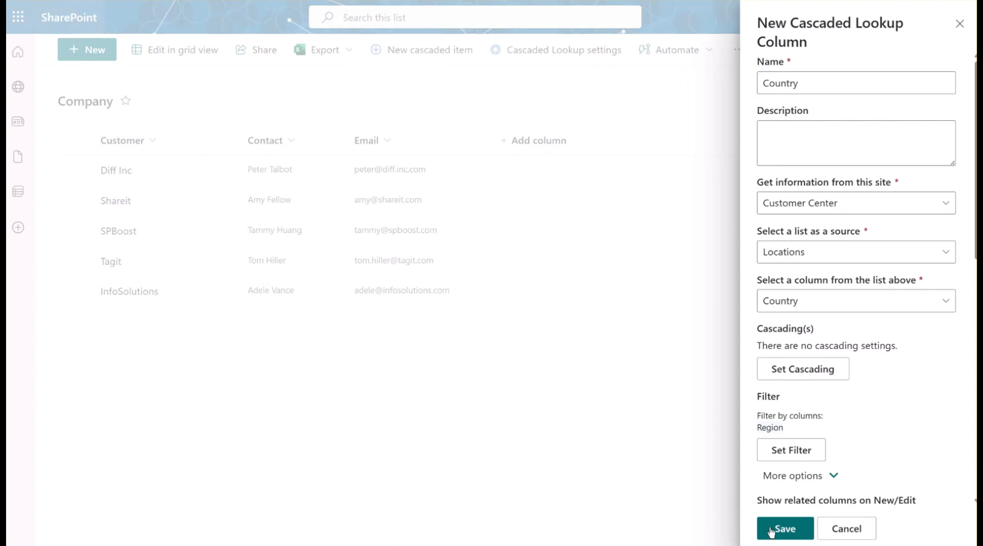
{"action": "left_click", "coordinate": [772, 533]}
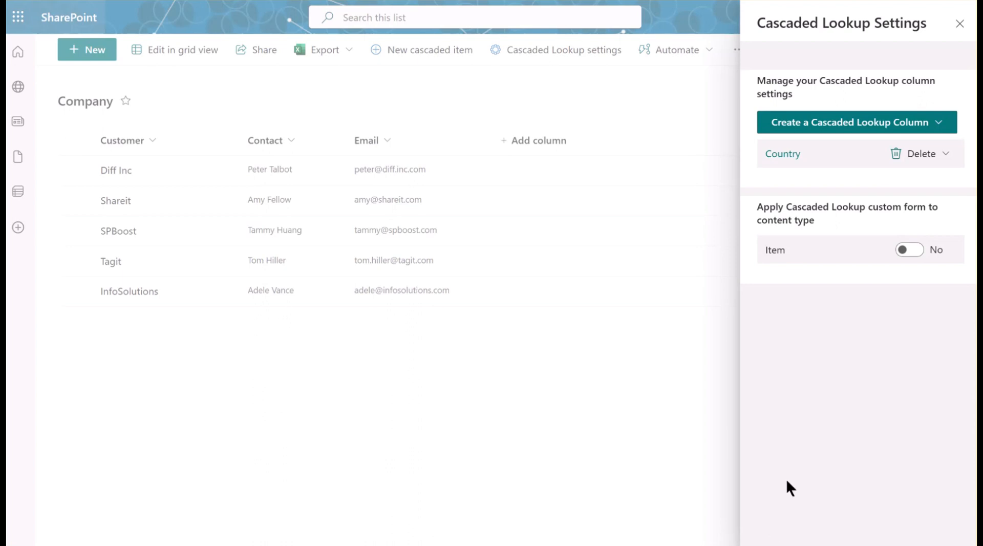
Start another new cascaded lookup column and name it City
{"action": "left_click", "coordinate": [869, 130]}
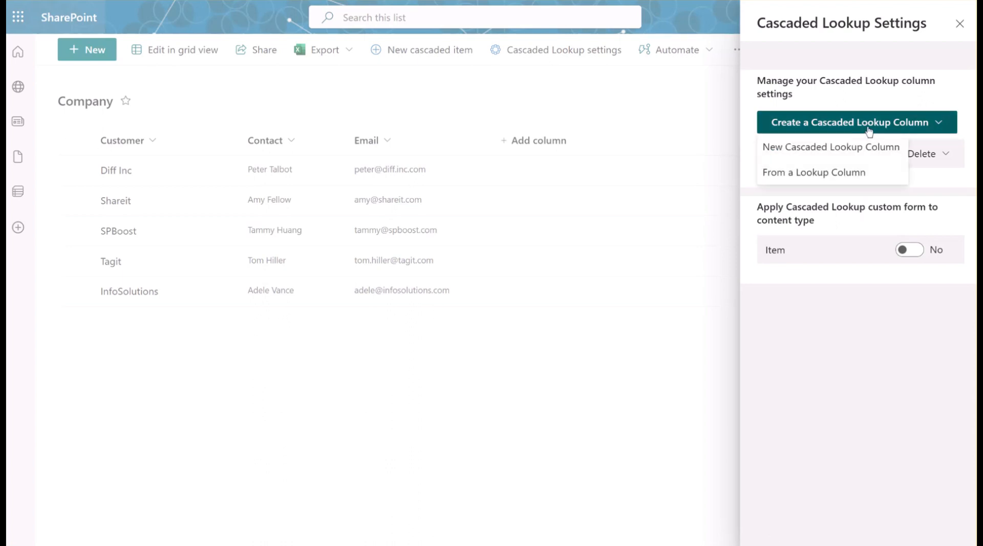
{"action": "left_click", "coordinate": [864, 150]}
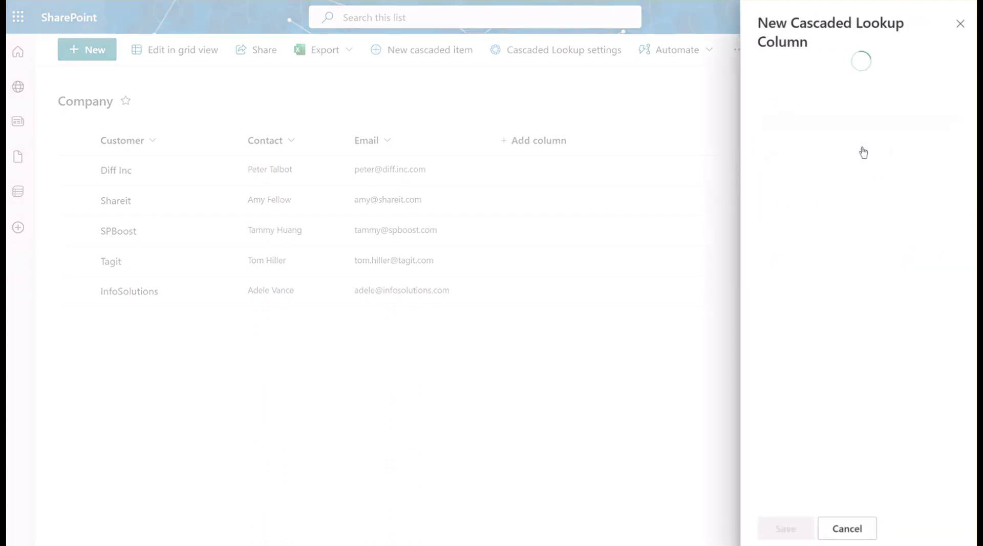
{"action": "left_click", "coordinate": [816, 87]}
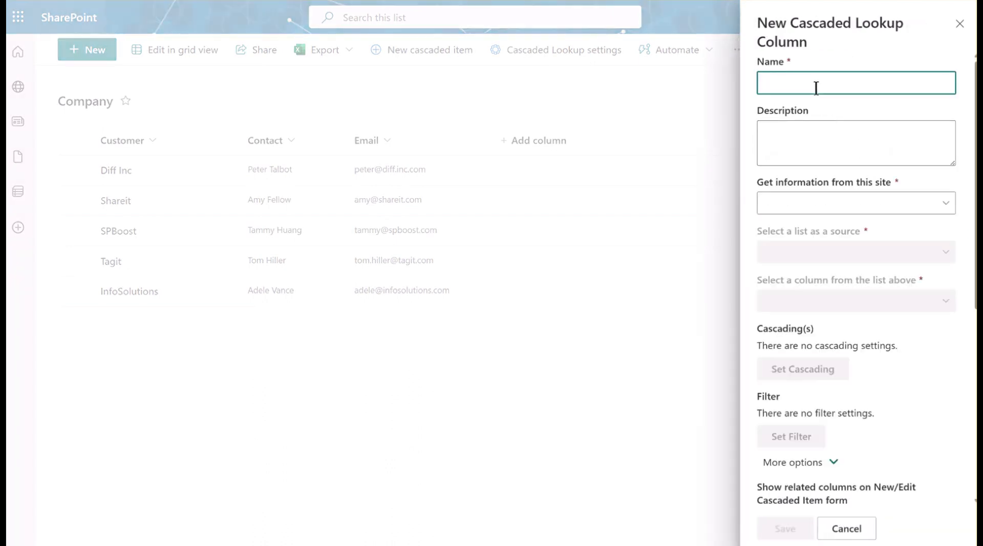
{"action": "type", "text": "City"}
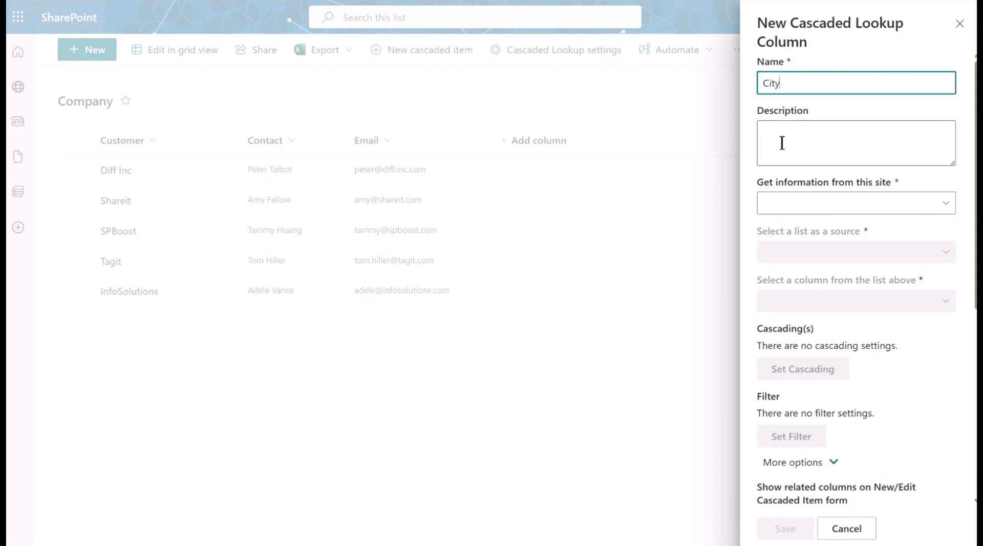
Set the City column's source to the Customer Center site, the Locations list and its City column
{"action": "left_click", "coordinate": [815, 206]}
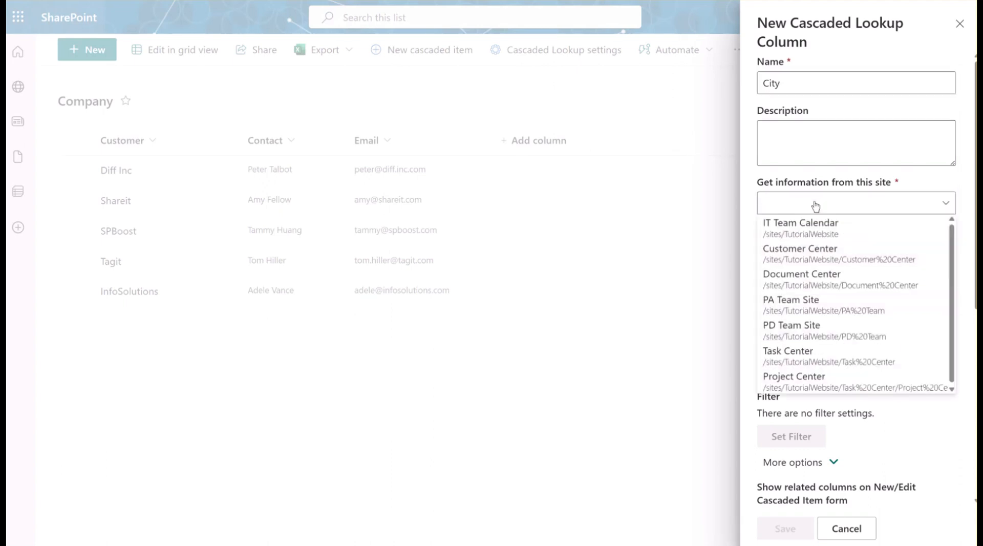
{"action": "left_click", "coordinate": [814, 257]}
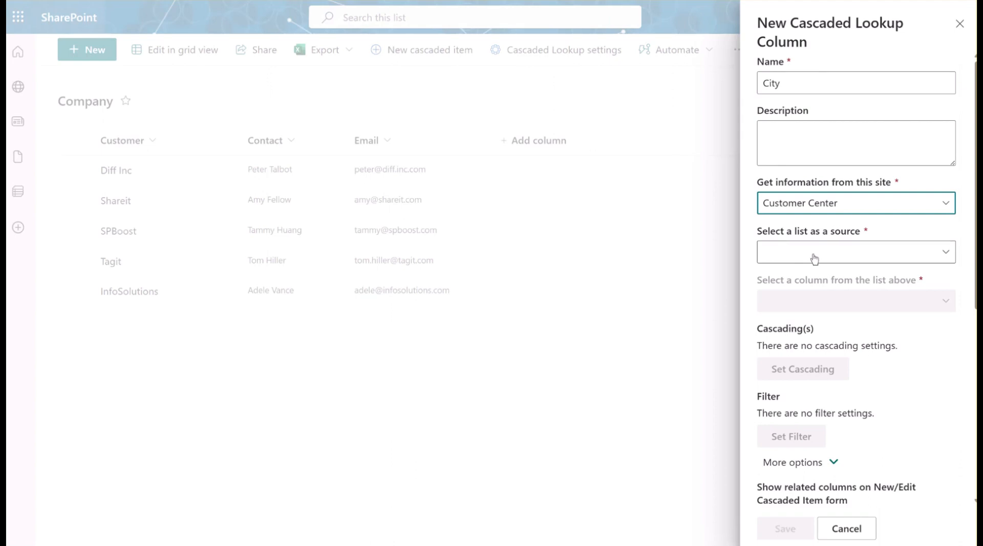
{"action": "left_click", "coordinate": [814, 257]}
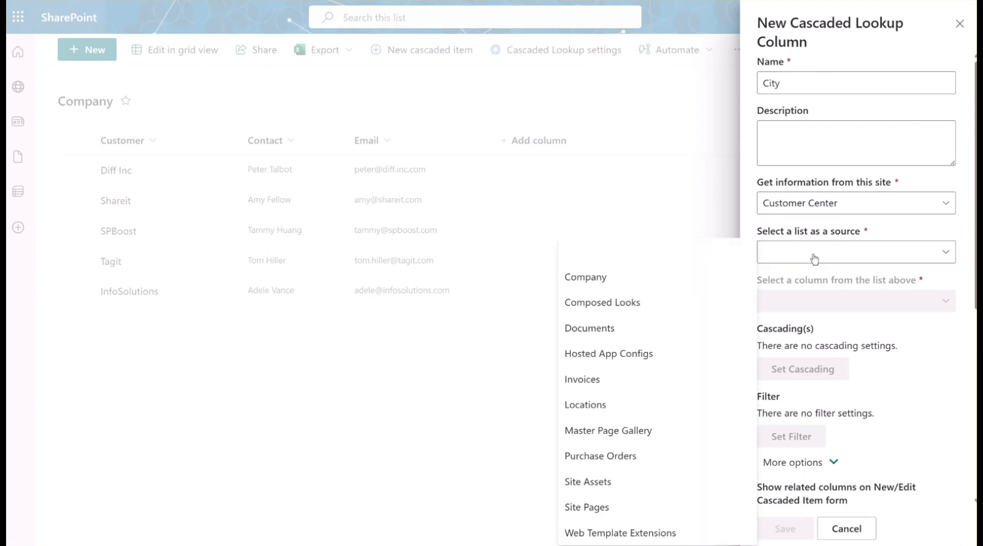
{"action": "left_click", "coordinate": [608, 404]}
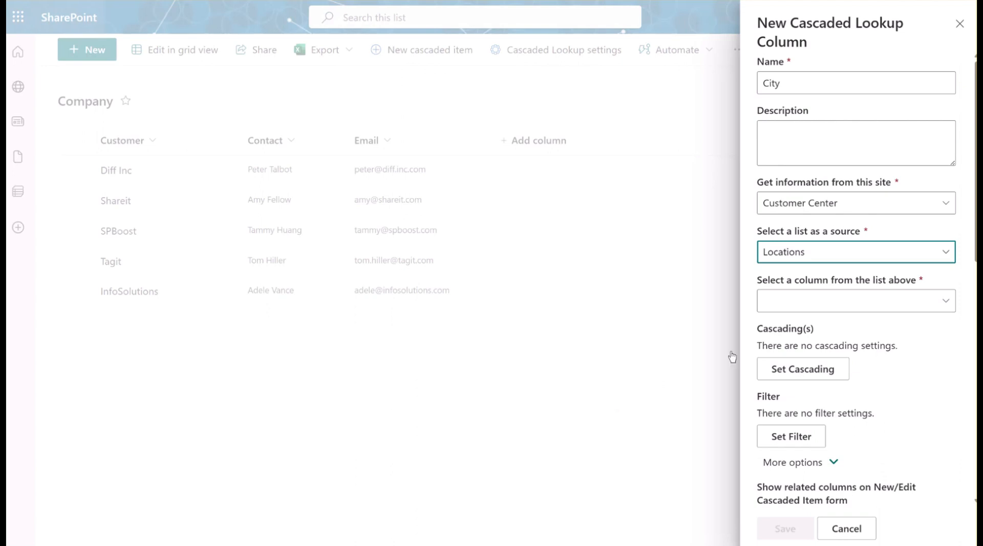
{"action": "left_click", "coordinate": [788, 310]}
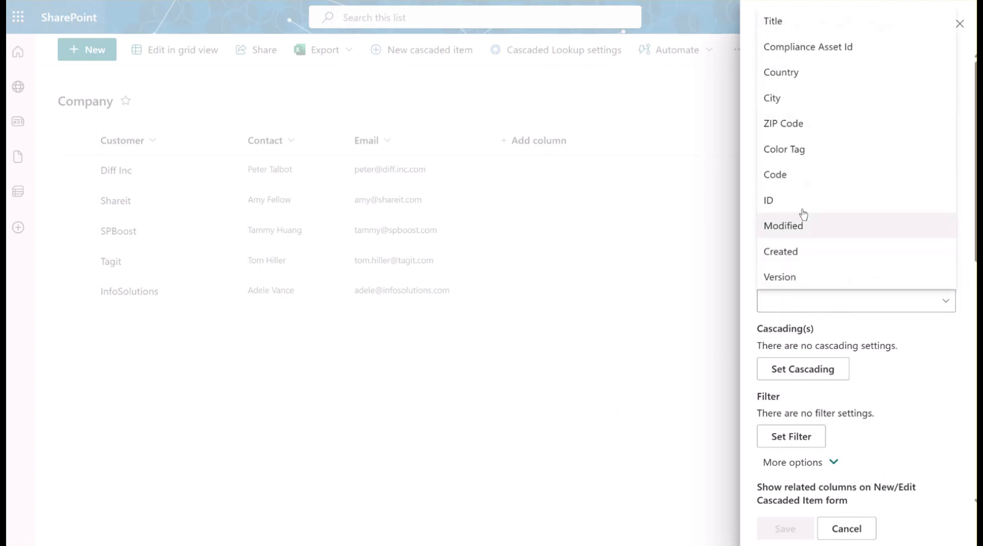
{"action": "left_click", "coordinate": [792, 102]}
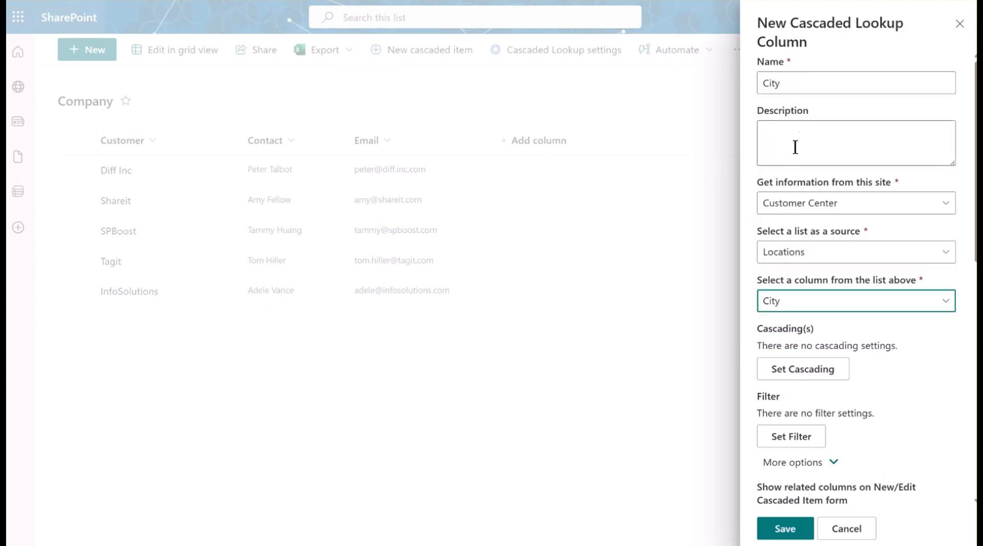
Add a cascading rule to the City column with Country as parent column, filtering by Country in the source list
{"action": "left_click", "coordinate": [878, 373]}
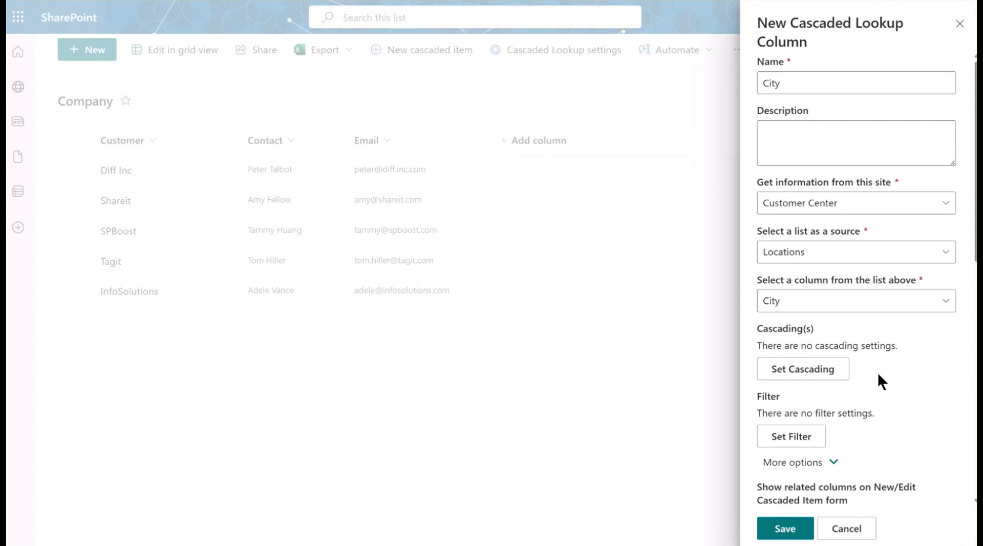
{"action": "left_click", "coordinate": [826, 374]}
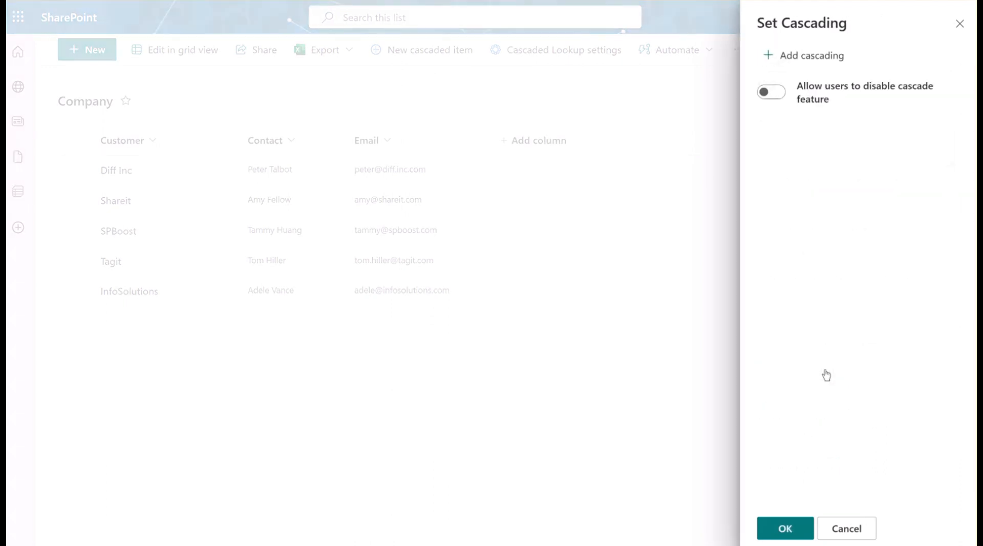
{"action": "left_click", "coordinate": [770, 55]}
{"action": "left_click", "coordinate": [804, 119]}
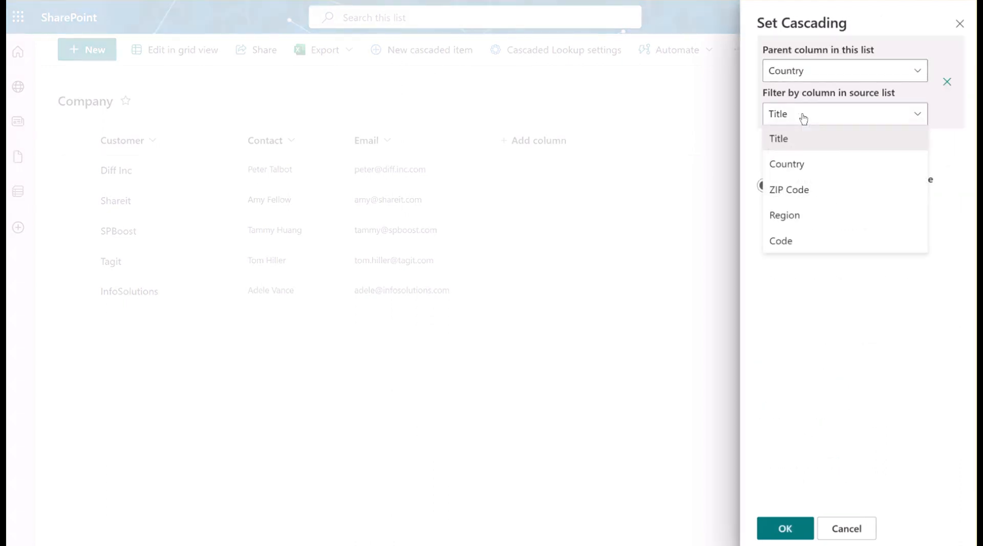
{"action": "left_click", "coordinate": [806, 164]}
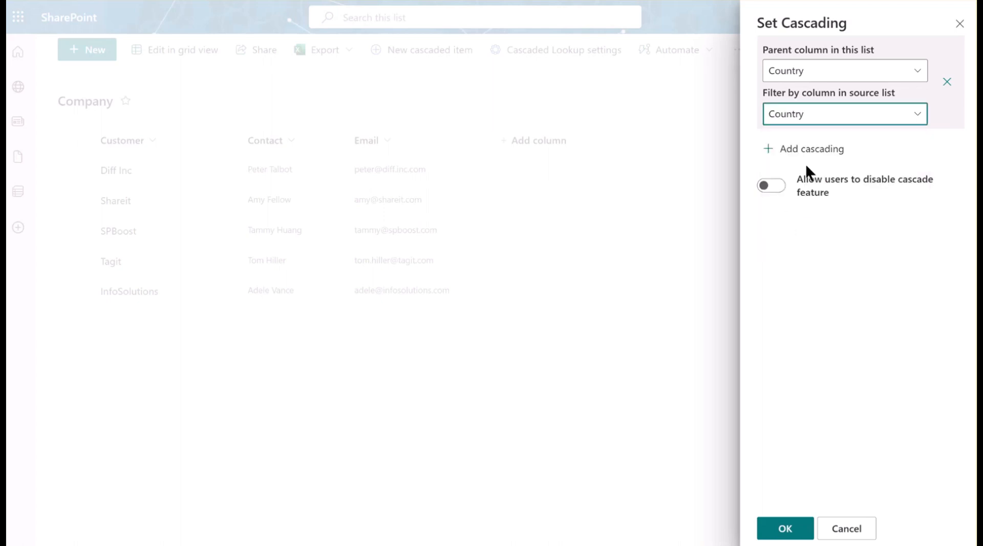
{"action": "left_click", "coordinate": [787, 525]}
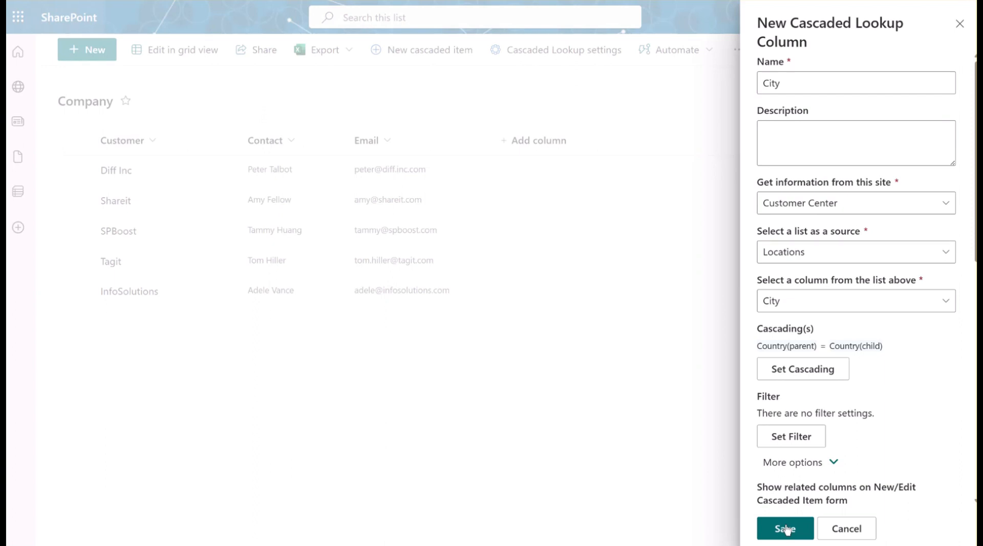
Save the City column and apply the Cascaded Lookup custom form to the Item content type
{"action": "left_click", "coordinate": [787, 528]}
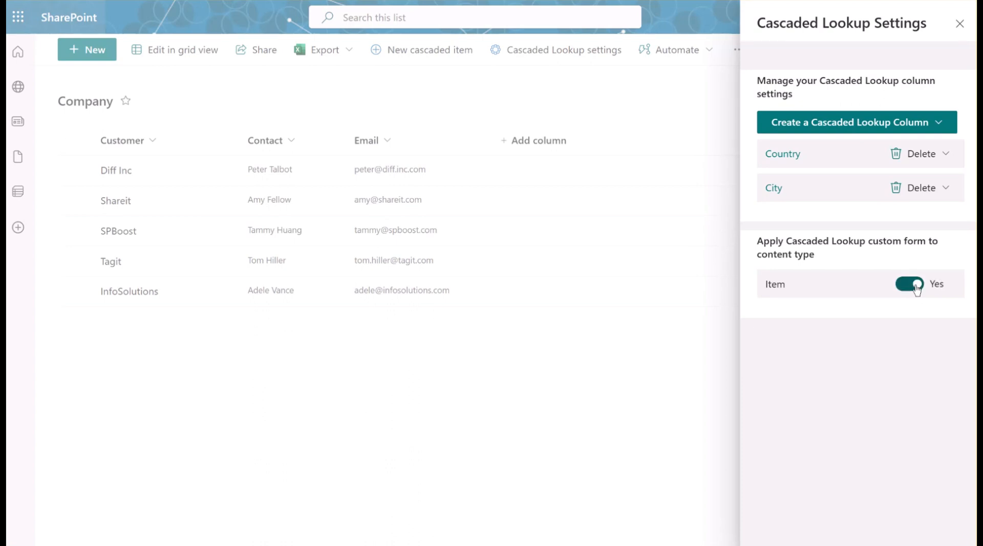
{"action": "left_click", "coordinate": [959, 24]}
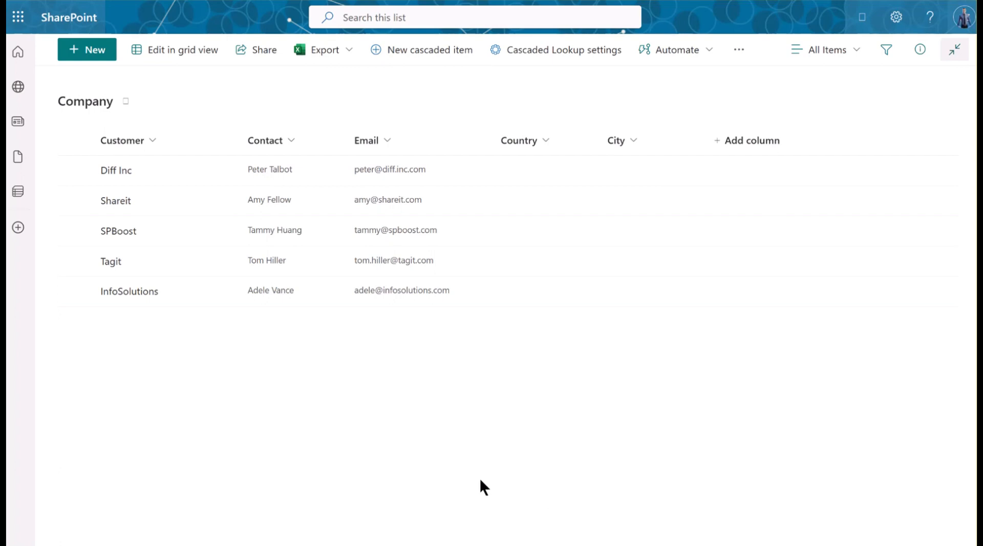
Open the Diff Inc item for editing and set the Country field's Region filter to Europe
{"action": "left_click", "coordinate": [76, 167]}
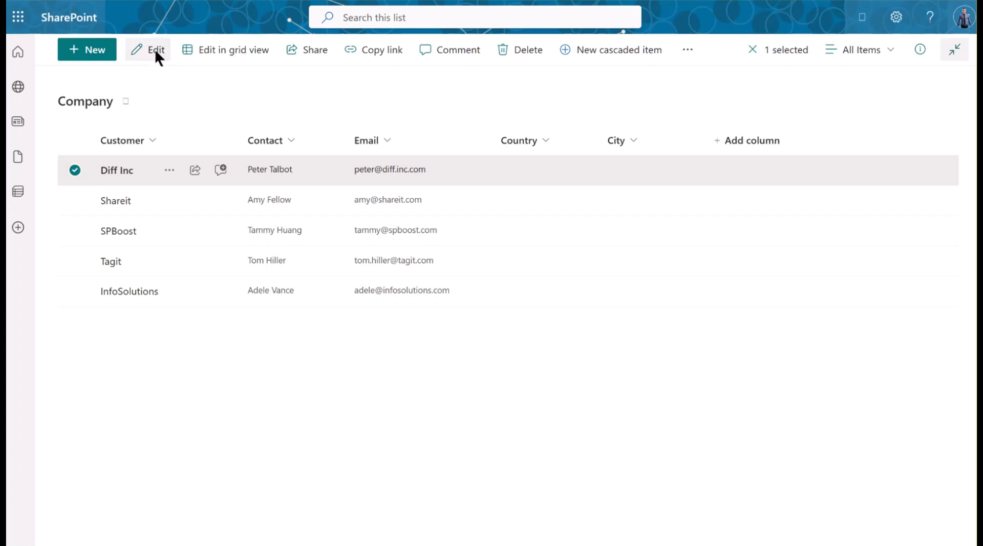
{"action": "left_click", "coordinate": [155, 48]}
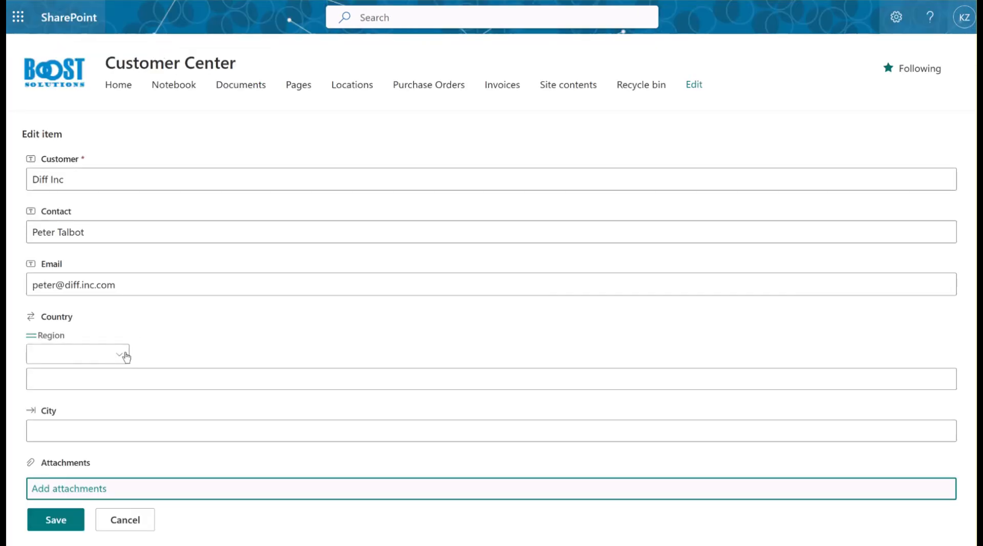
{"action": "left_click", "coordinate": [122, 354]}
{"action": "left_click", "coordinate": [89, 416]}
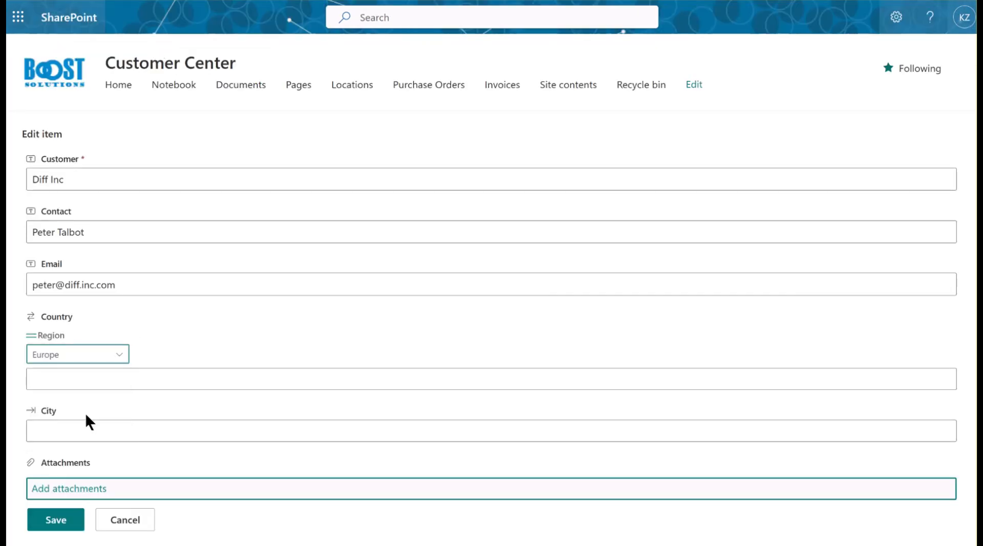
Set the Diff Inc item's Country to Germany and City to Berlin, and save the item
{"action": "left_click", "coordinate": [90, 380]}
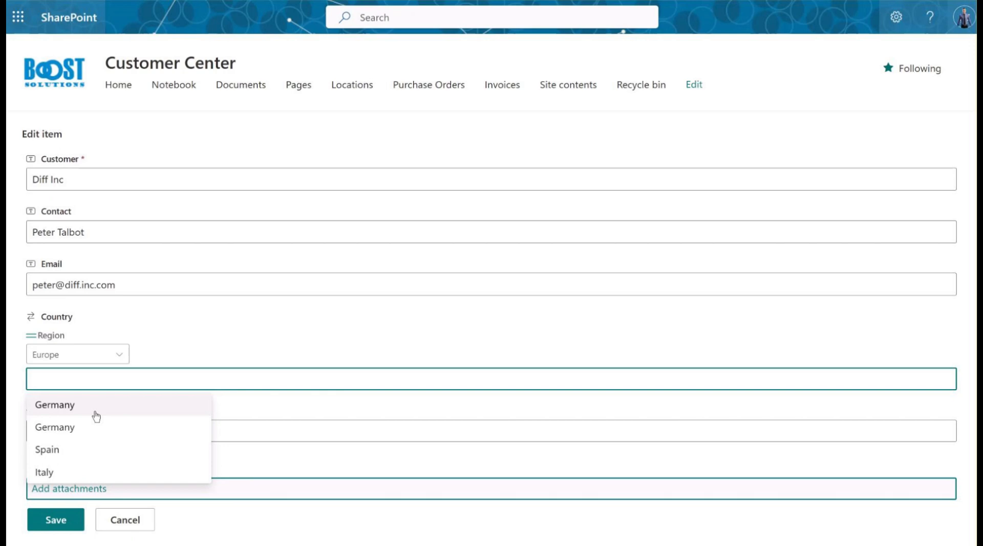
{"action": "left_click", "coordinate": [95, 405]}
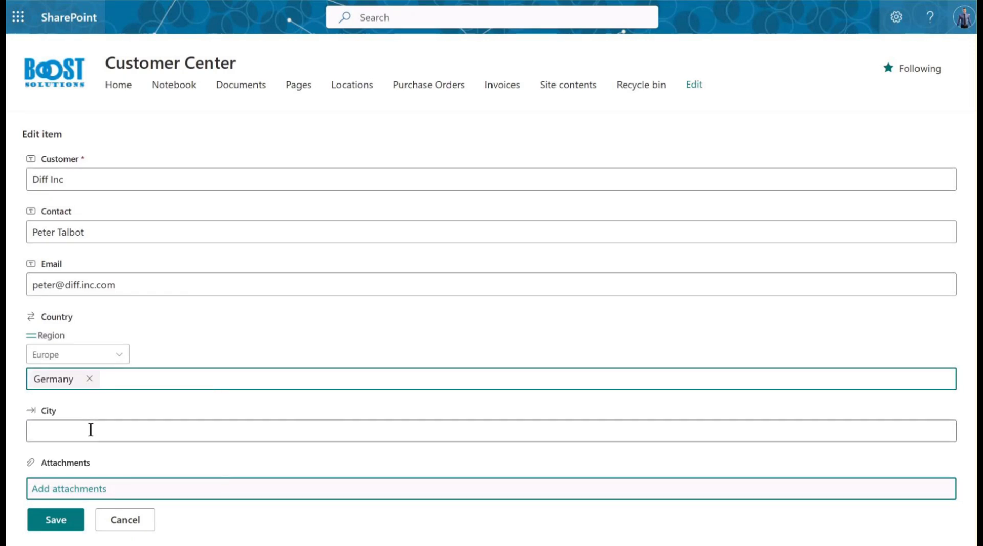
{"action": "left_click", "coordinate": [90, 429]}
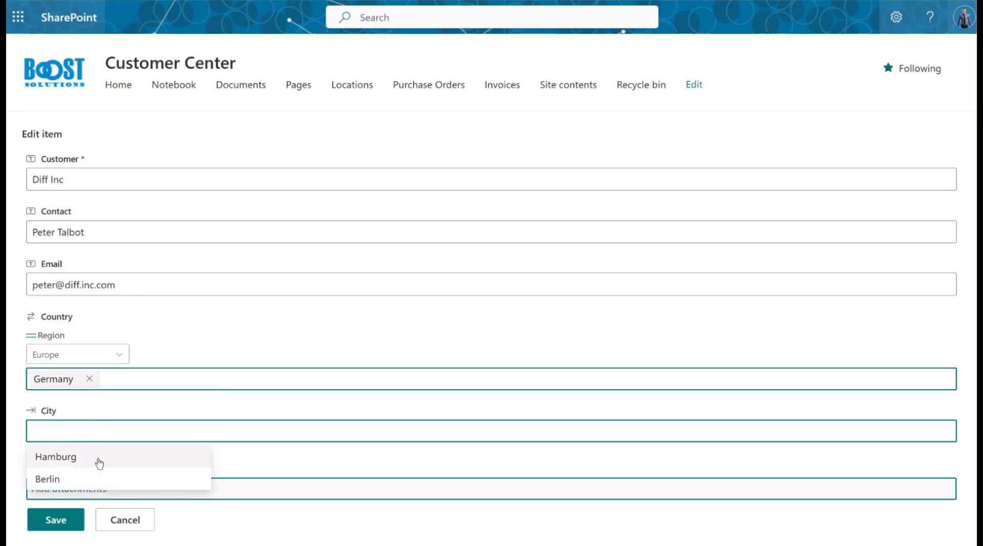
{"action": "left_click", "coordinate": [94, 480]}
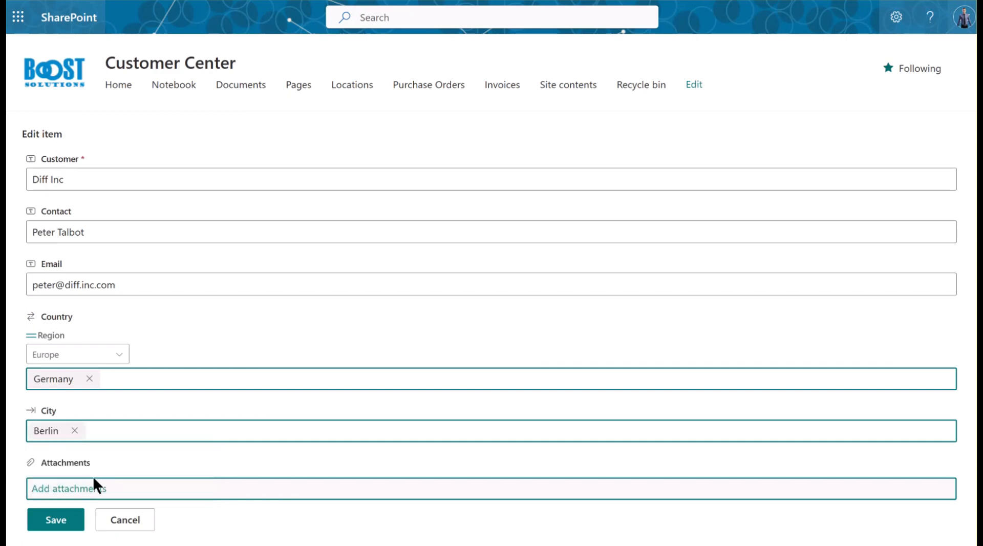
{"action": "left_click", "coordinate": [66, 522]}
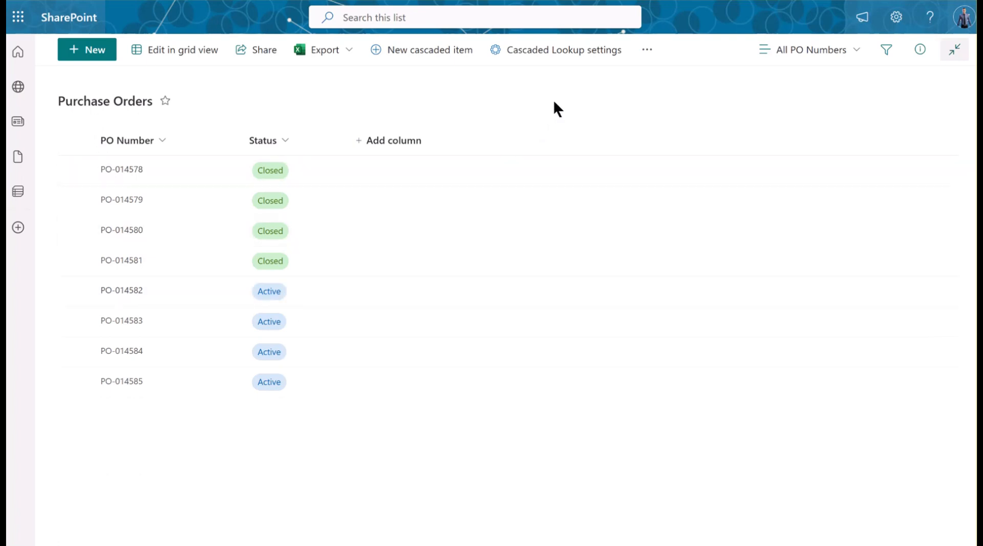
Review the Purchase Orders list in its Active PO and Closed PO views
{"action": "left_click", "coordinate": [855, 55]}
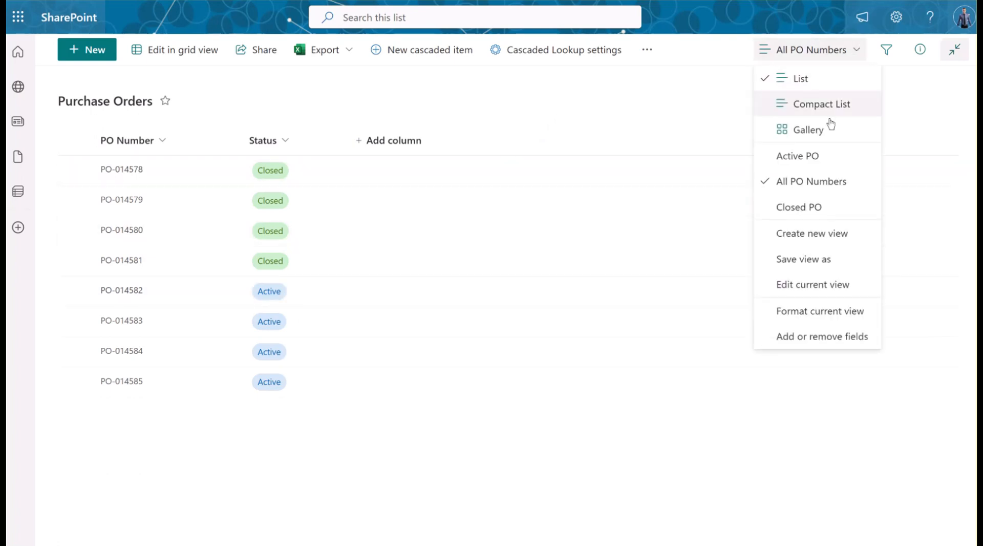
{"action": "left_click", "coordinate": [814, 156]}
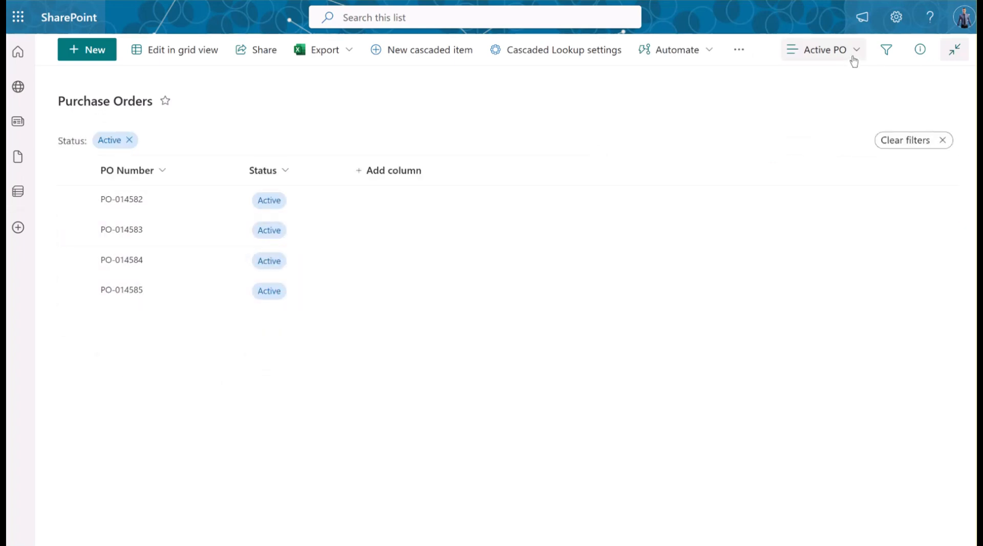
{"action": "left_click", "coordinate": [853, 58]}
{"action": "left_click", "coordinate": [842, 205]}
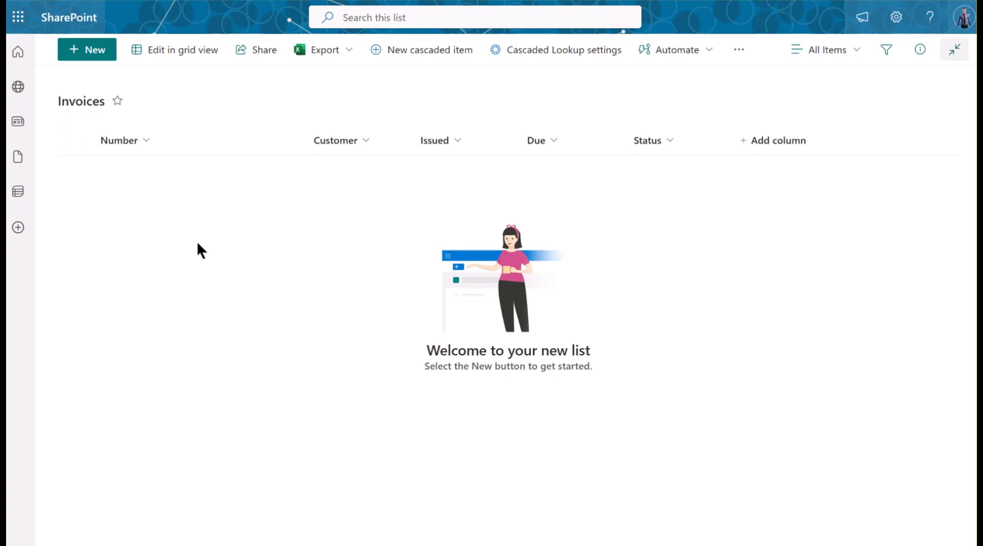
Start a new cascaded lookup column in the Invoices list and name it PO Number
{"action": "left_click", "coordinate": [535, 60]}
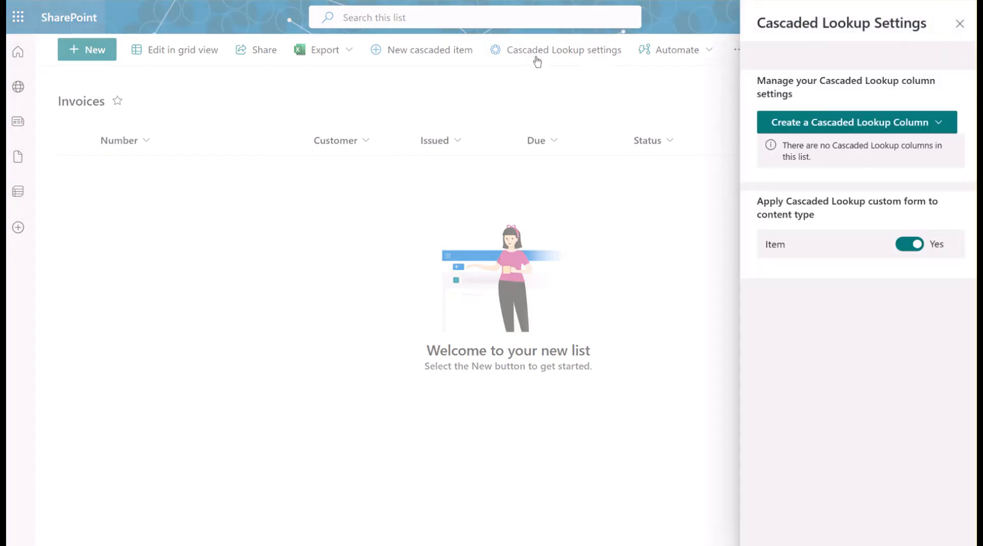
{"action": "left_click", "coordinate": [780, 122]}
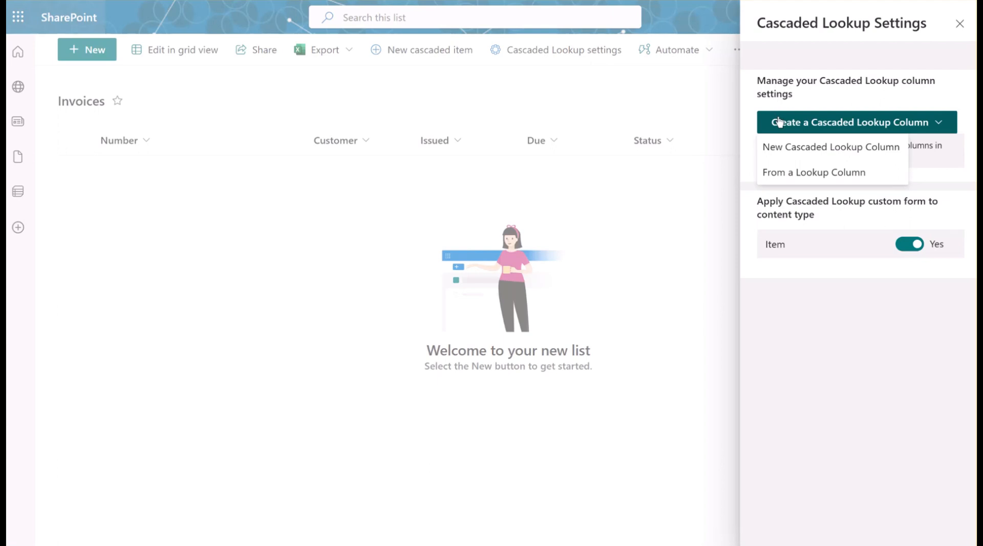
{"action": "left_click", "coordinate": [787, 153]}
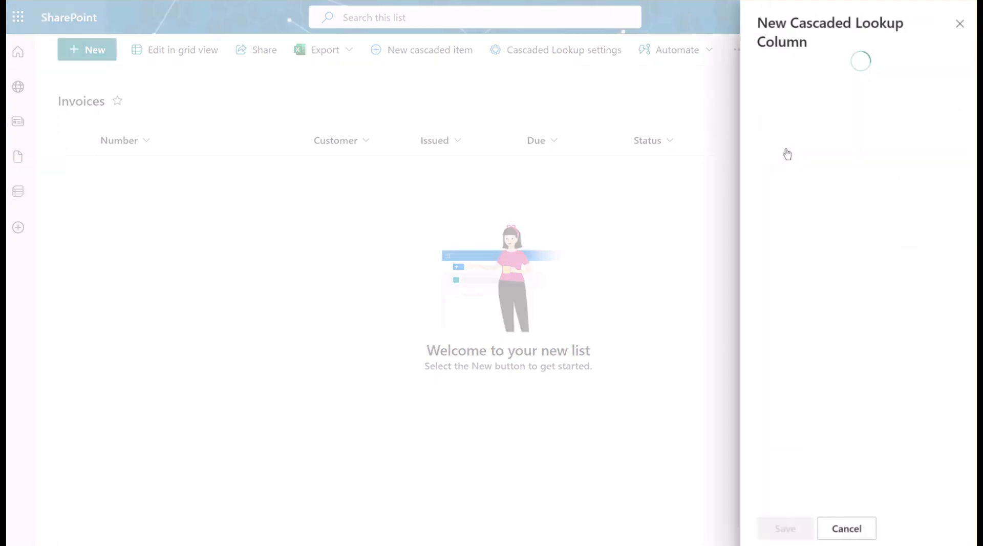
{"action": "left_click", "coordinate": [797, 88]}
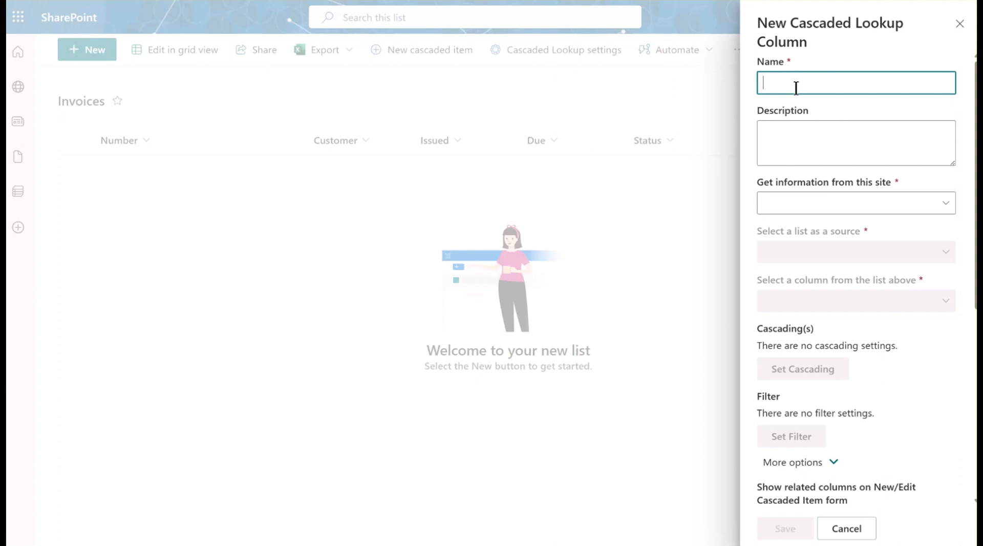
{"action": "type", "text": "PO Number"}
Set the PO Number column's source to the Customer Center site, the Purchase Orders list and its PO Number column
{"action": "left_click", "coordinate": [813, 204]}
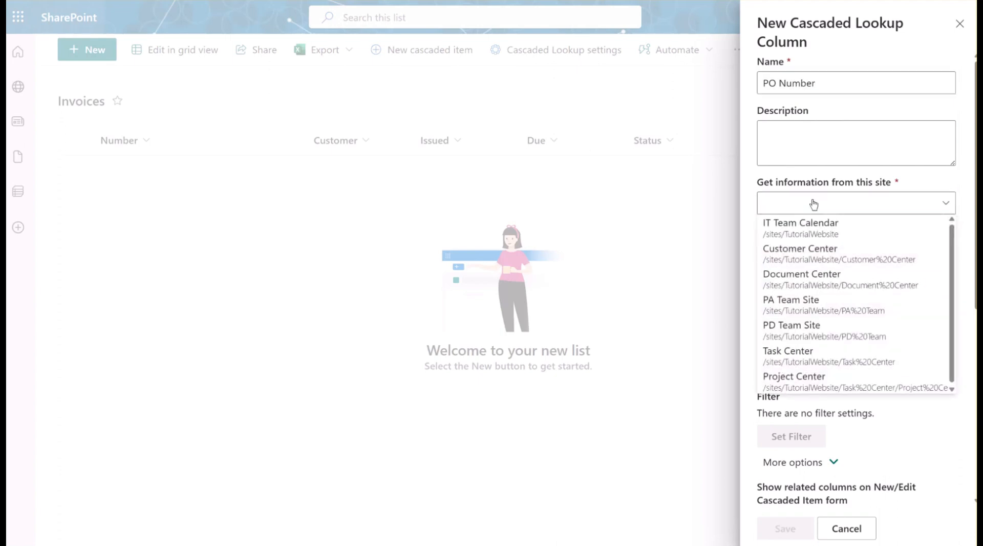
{"action": "left_click", "coordinate": [806, 251]}
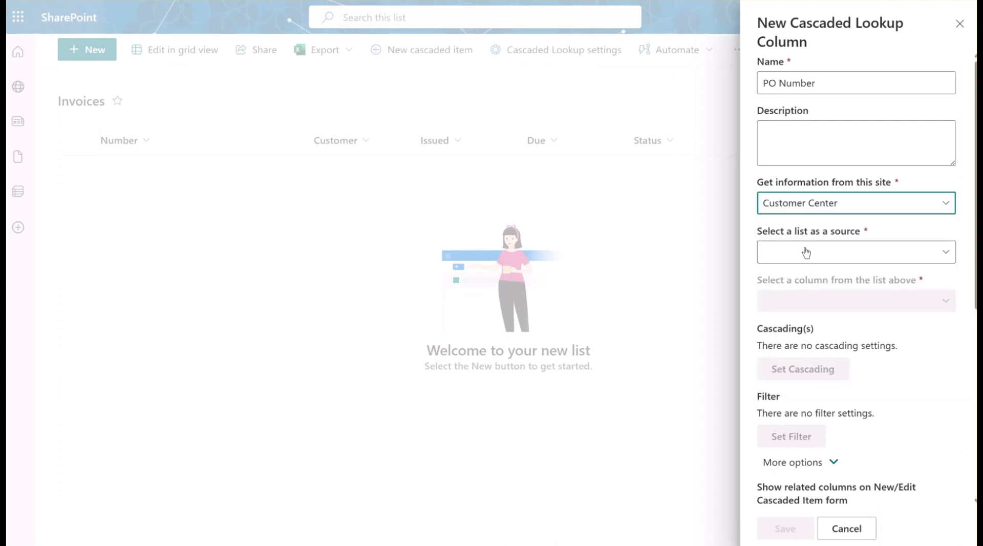
{"action": "left_click", "coordinate": [806, 252]}
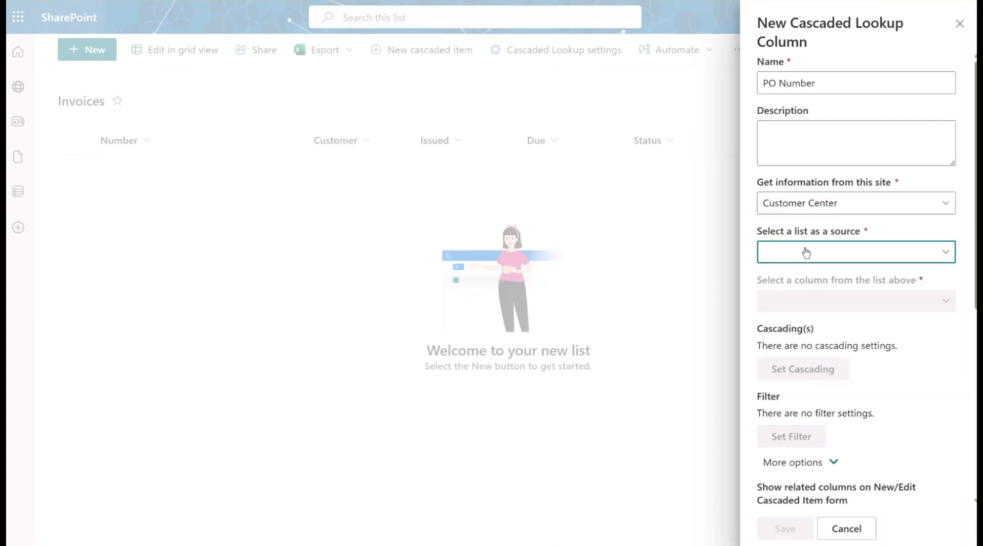
{"action": "left_click", "coordinate": [806, 252]}
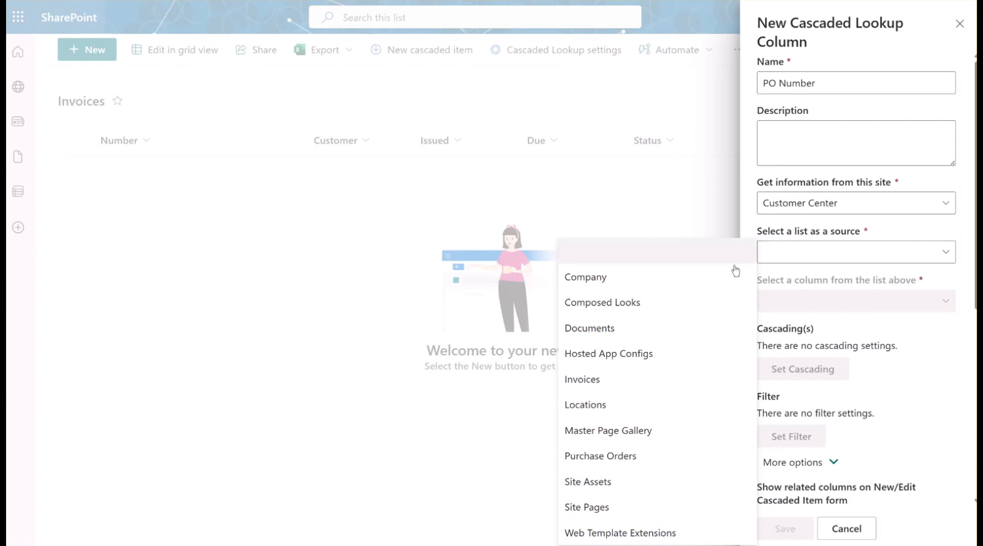
{"action": "left_click", "coordinate": [598, 457]}
{"action": "left_click", "coordinate": [792, 307]}
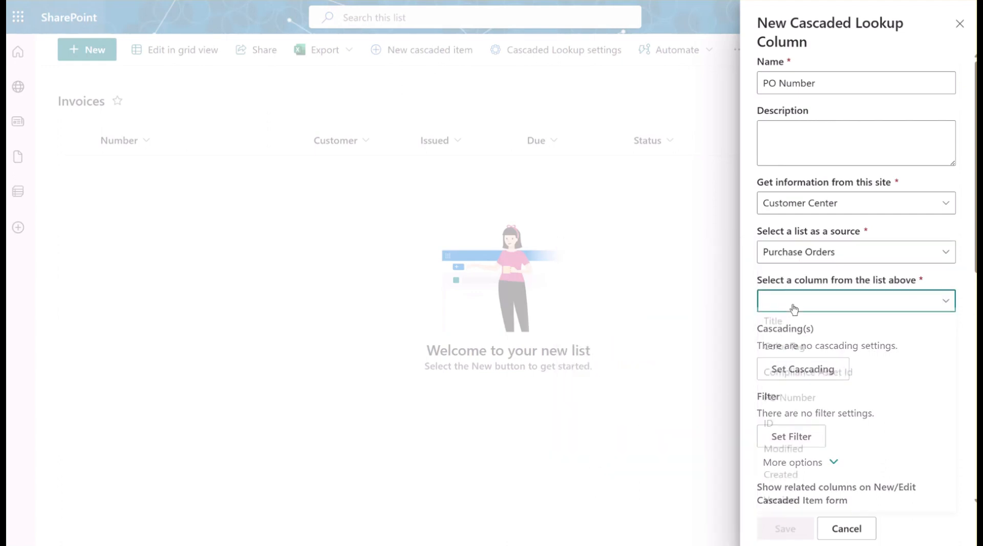
{"action": "left_click", "coordinate": [787, 404]}
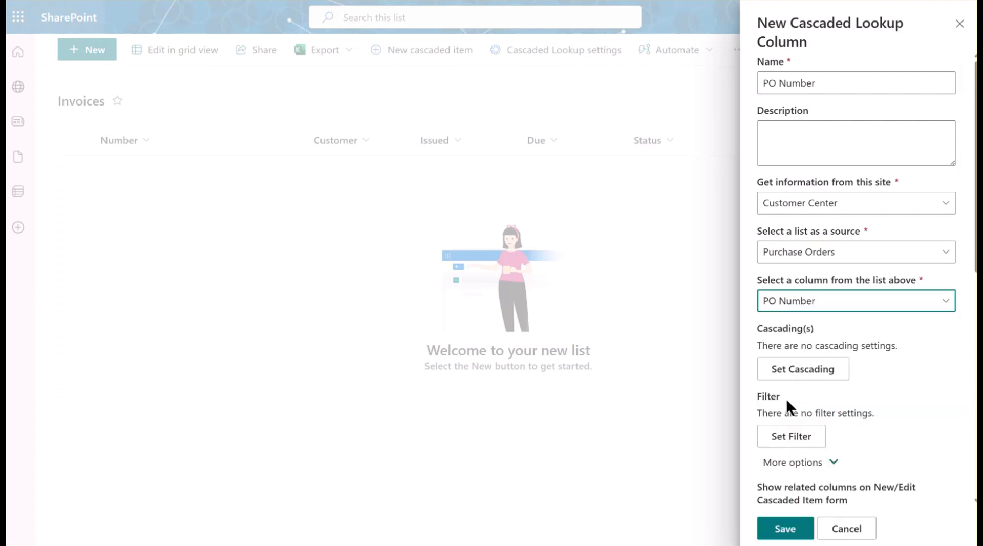
Filter the PO Number column's items by the Active PO view, save the column and close the Cascaded Lookup settings
{"action": "left_click", "coordinate": [785, 436]}
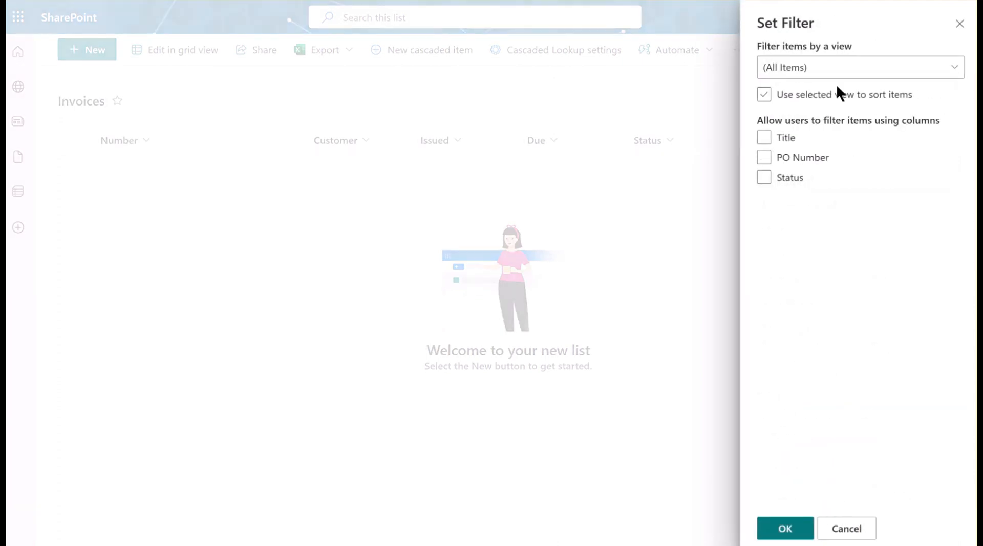
{"action": "left_click", "coordinate": [836, 72]}
{"action": "left_click", "coordinate": [807, 139]}
{"action": "left_click", "coordinate": [793, 535]}
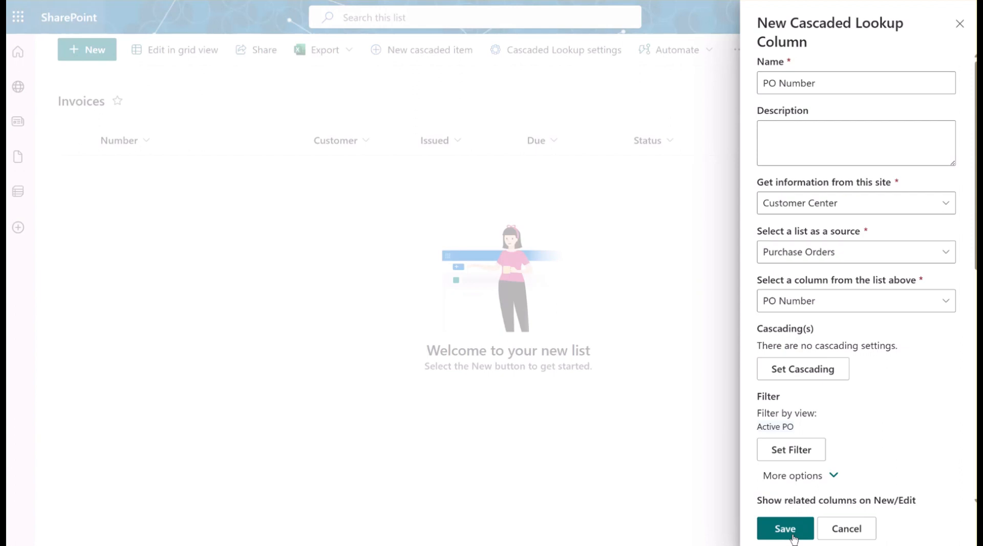
{"action": "left_click", "coordinate": [793, 536]}
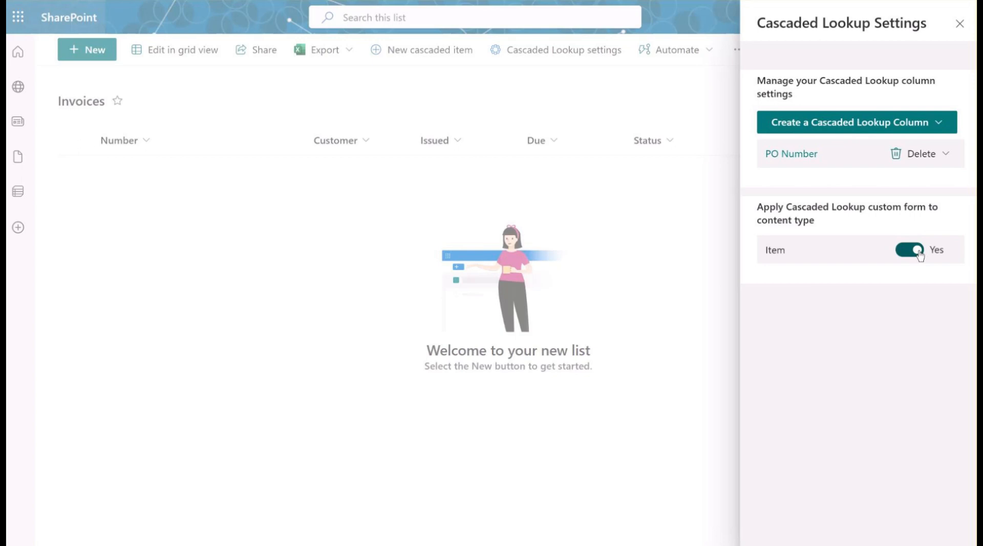
{"action": "left_click", "coordinate": [961, 24]}
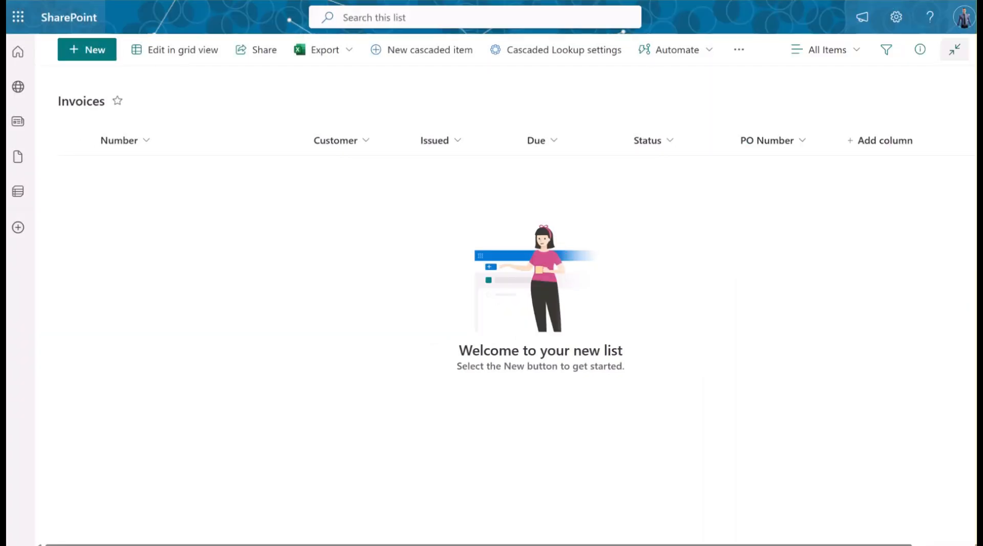
Create a new Invoices item with Number PA-CC-0026 and Shareit as the customer
{"action": "left_click", "coordinate": [94, 51]}
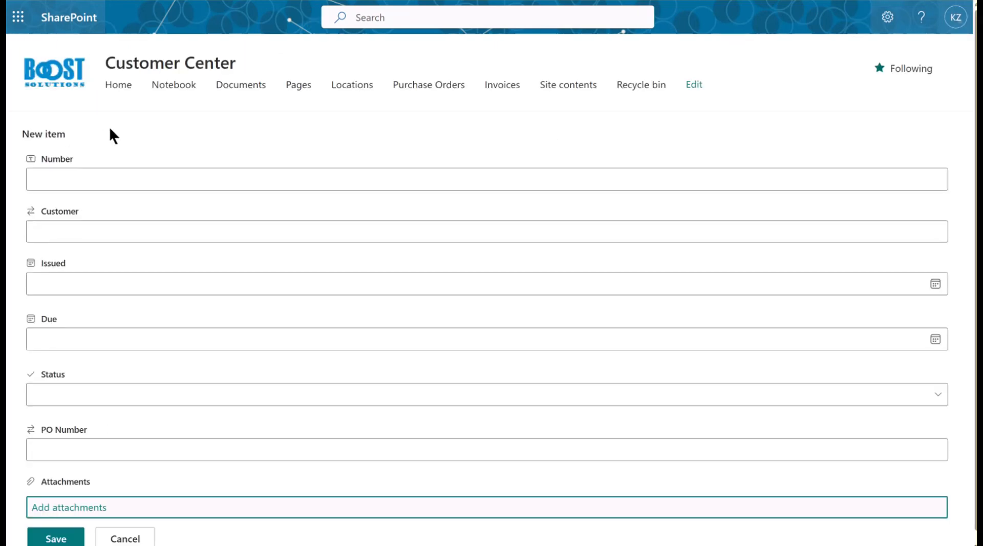
{"action": "left_click", "coordinate": [114, 165]}
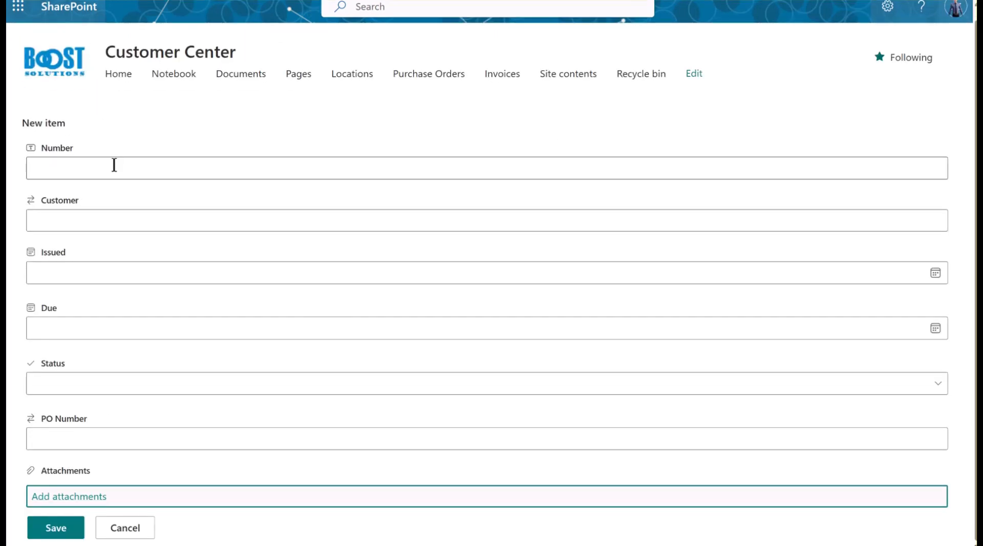
{"action": "type", "text": "PA-CC-0026"}
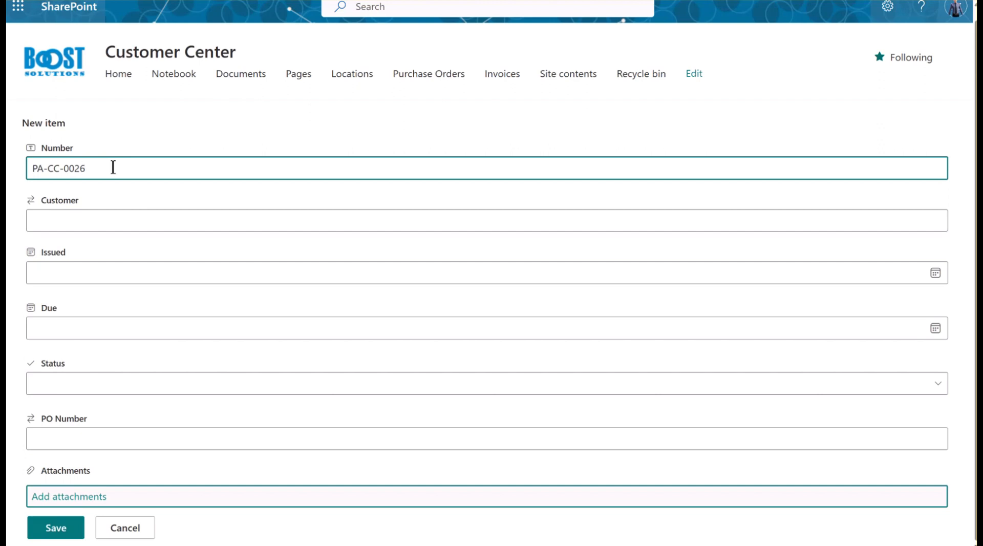
{"action": "left_click", "coordinate": [105, 218]}
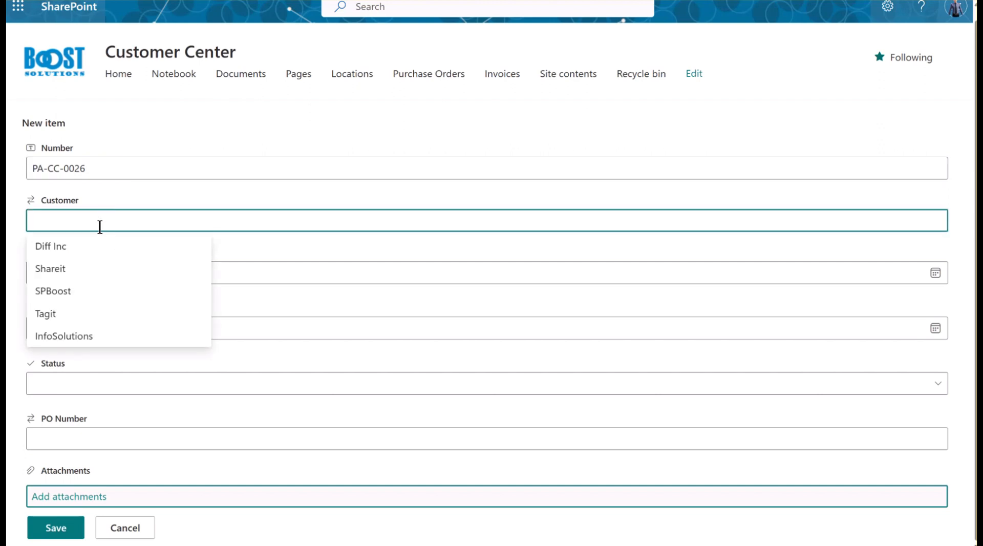
{"action": "left_click", "coordinate": [78, 269]}
Set the invoice's Issued date to 4/2/2024 and its Due date to 5/2/2024
{"action": "left_click", "coordinate": [80, 270]}
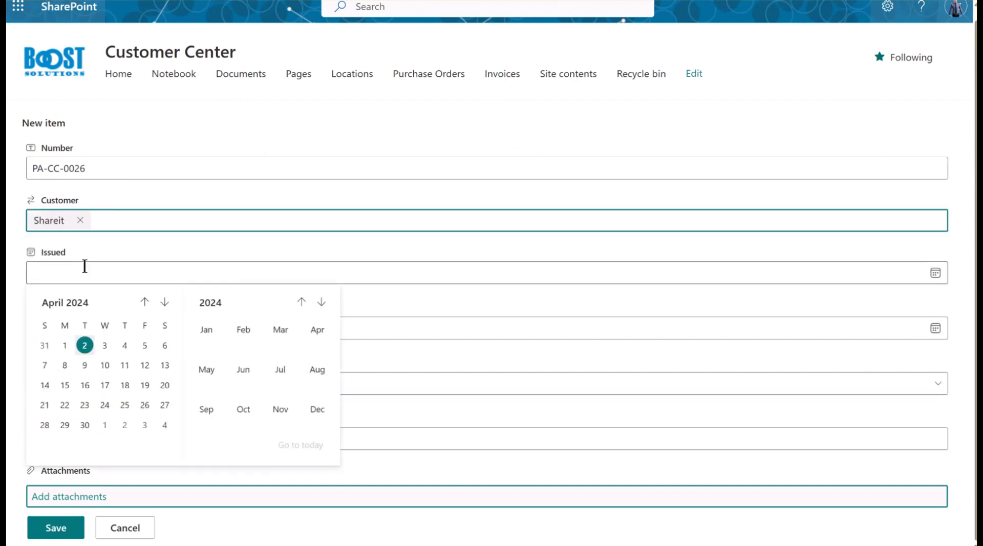
{"action": "left_click", "coordinate": [84, 346]}
{"action": "left_click", "coordinate": [83, 331]}
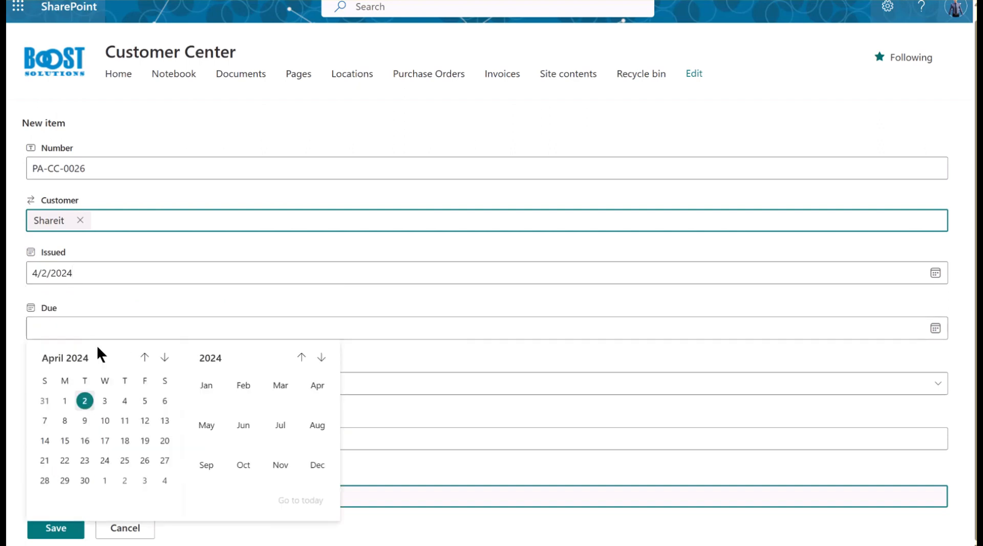
{"action": "left_click", "coordinate": [165, 357]}
{"action": "left_click", "coordinate": [126, 399]}
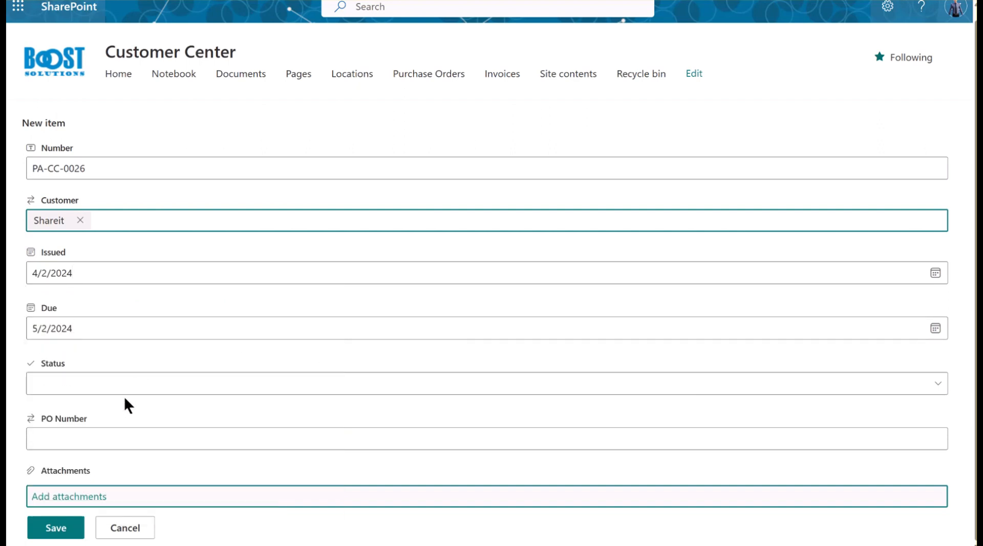
Set the invoice's Status to Sent, choose the first listed purchase order as its PO Number, and save the item
{"action": "left_click", "coordinate": [121, 388]}
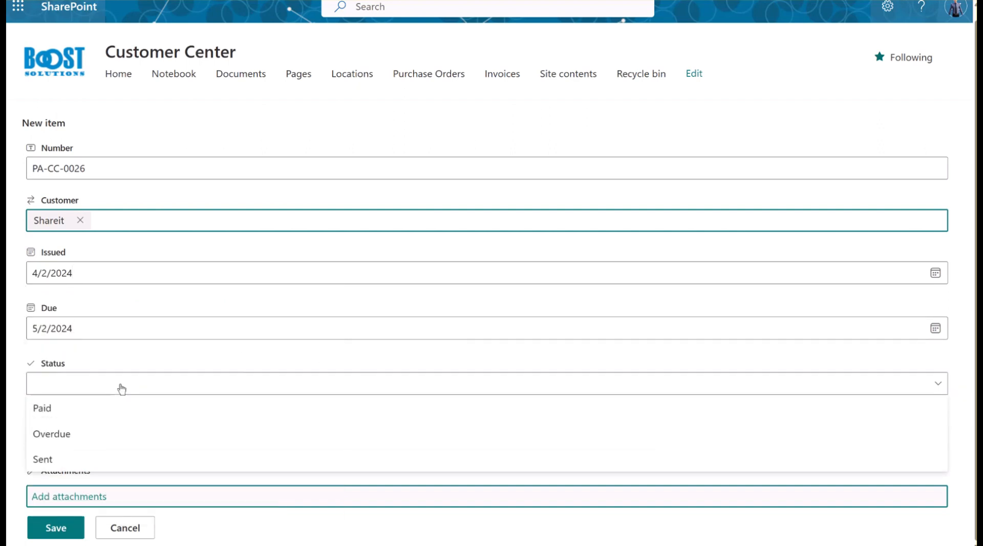
{"action": "left_click", "coordinate": [88, 461]}
{"action": "left_click", "coordinate": [90, 440]}
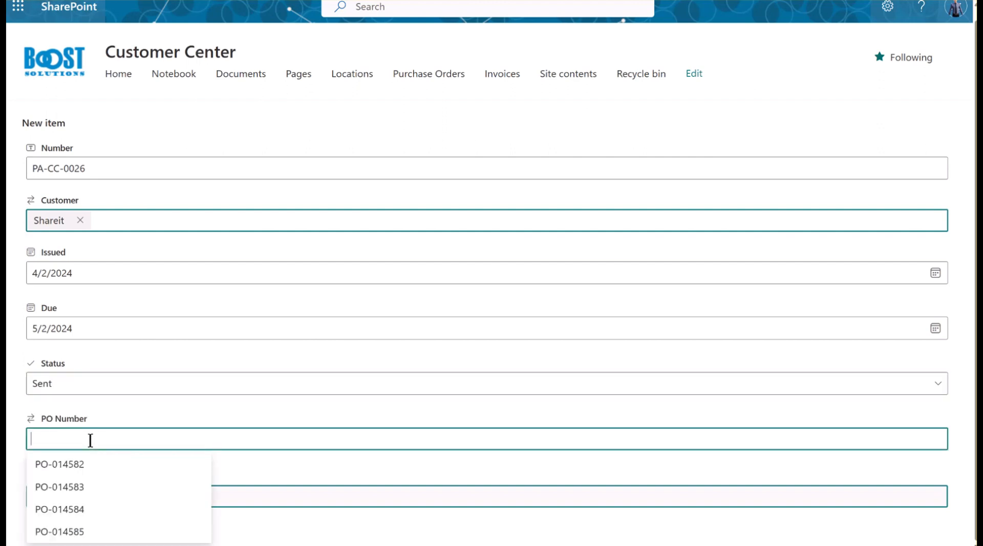
{"action": "left_click", "coordinate": [121, 466]}
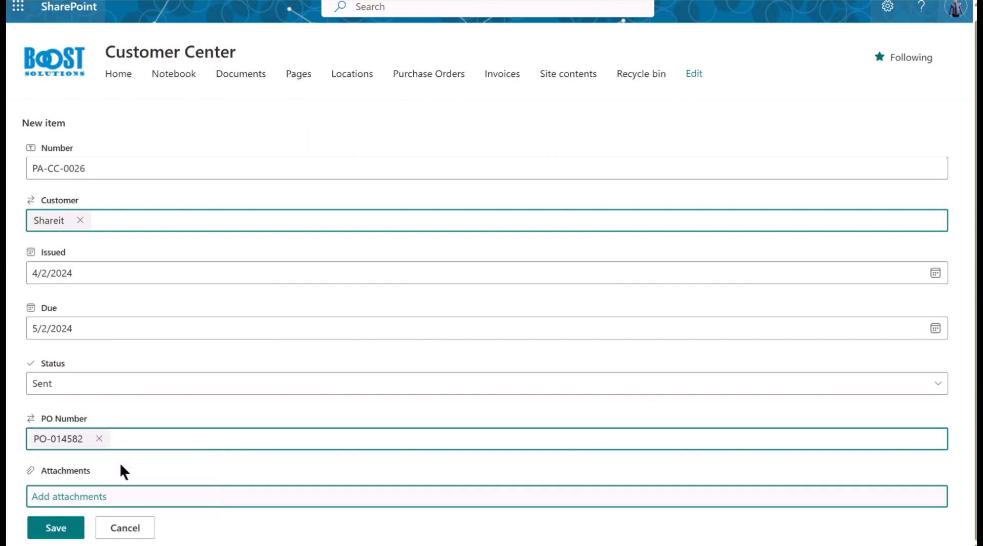
{"action": "left_click", "coordinate": [65, 526]}
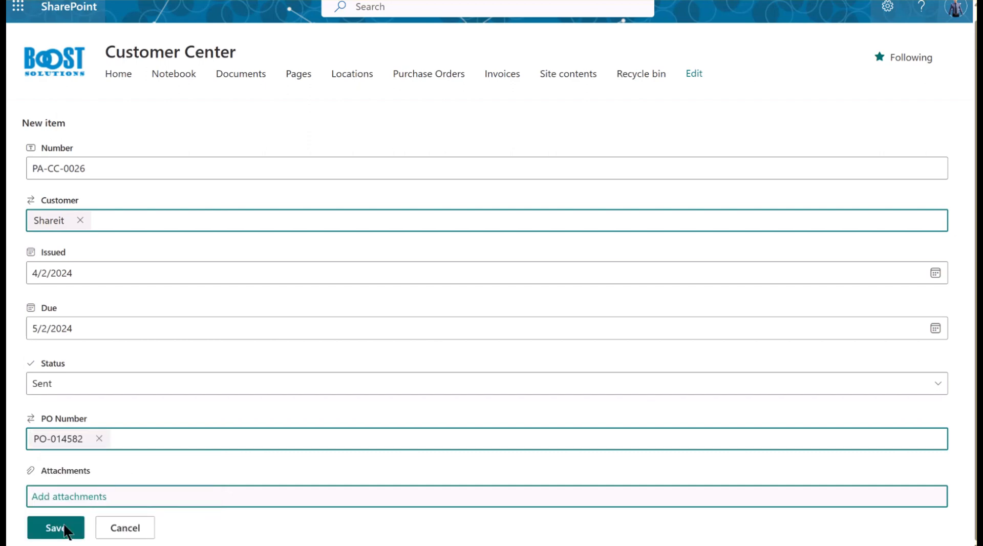